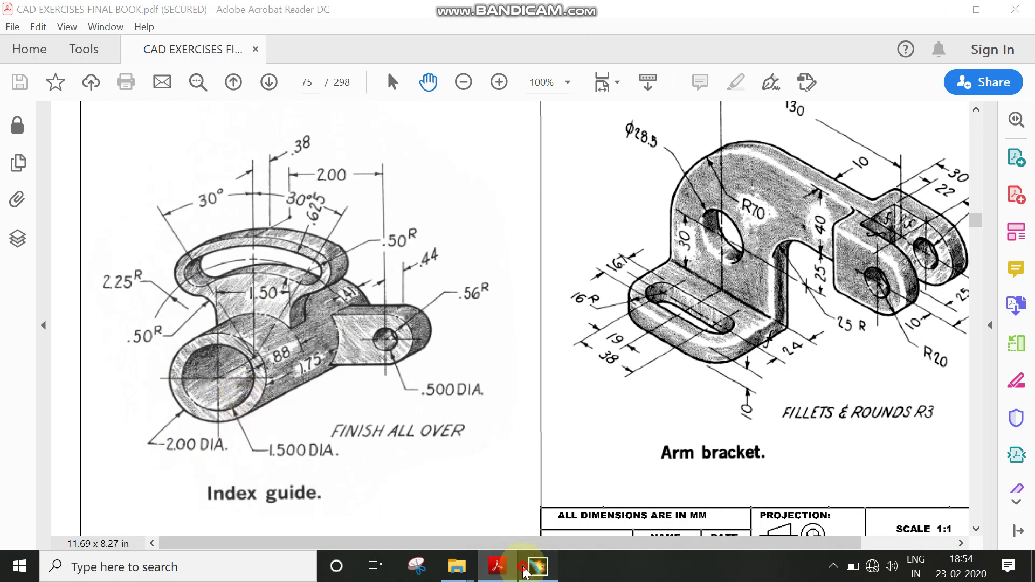
# Bring CATIA V5 to the front and show its Mechanical Design workbench list
pyautogui.click(537, 567)
pyautogui.click(21, 27)
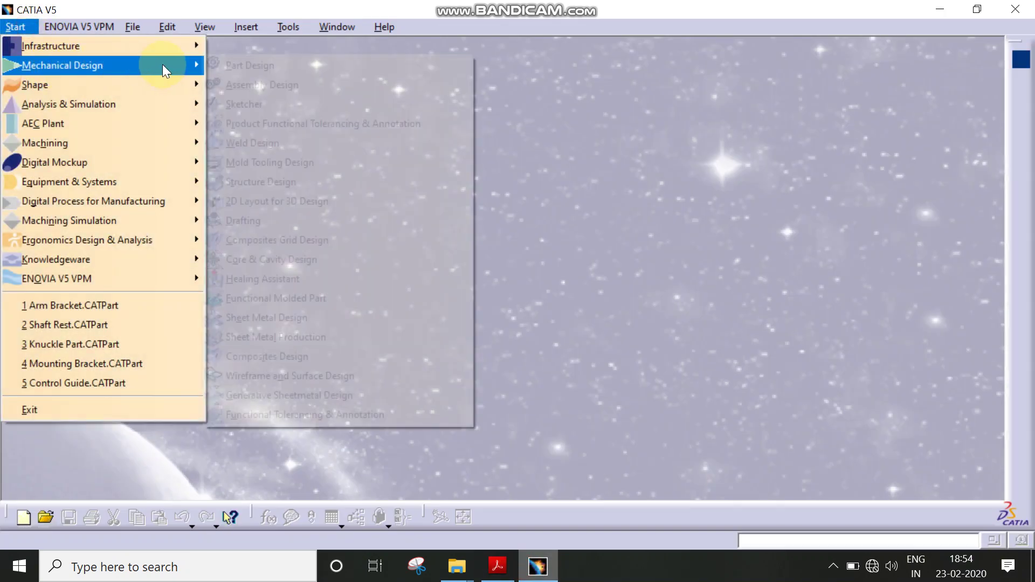
# Create a new Part Design part named 'Index Guide'
pyautogui.click(245, 61)
pyautogui.write('Index Guide')
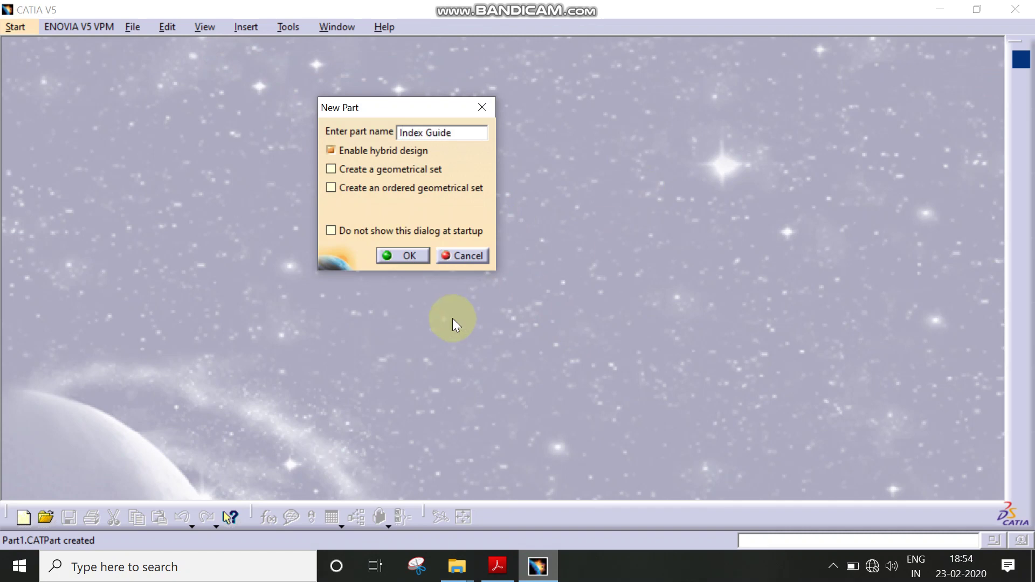
pyautogui.click(414, 257)
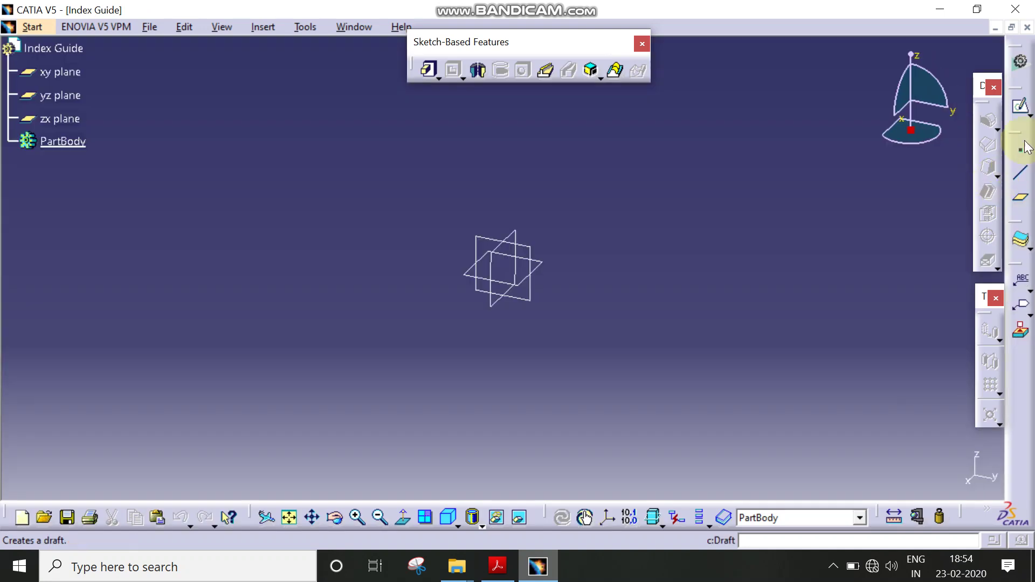
# Start a sketch on the yz plane and draw two circles centred at the origin
pyautogui.click(1016, 111)
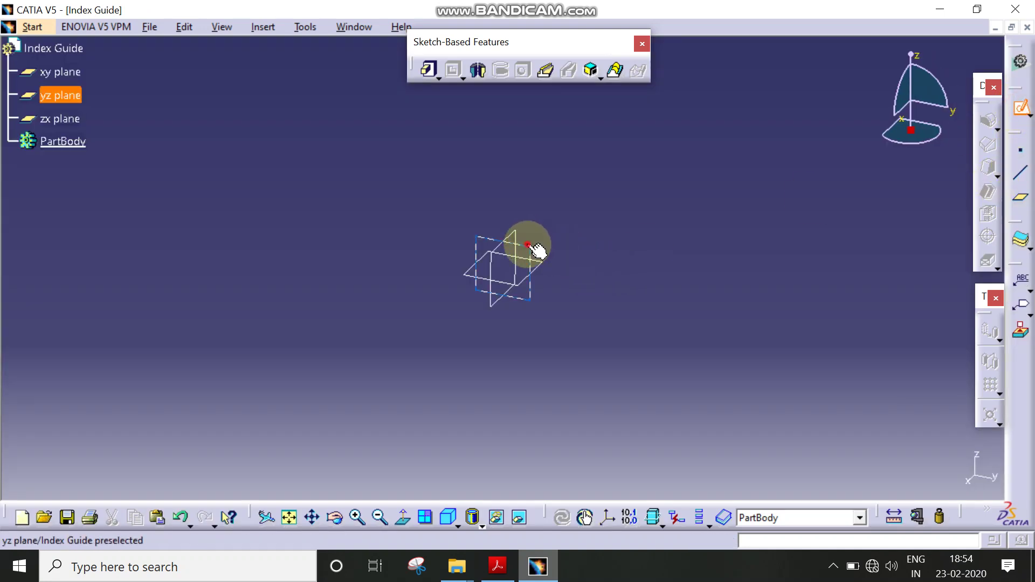
pyautogui.click(527, 244)
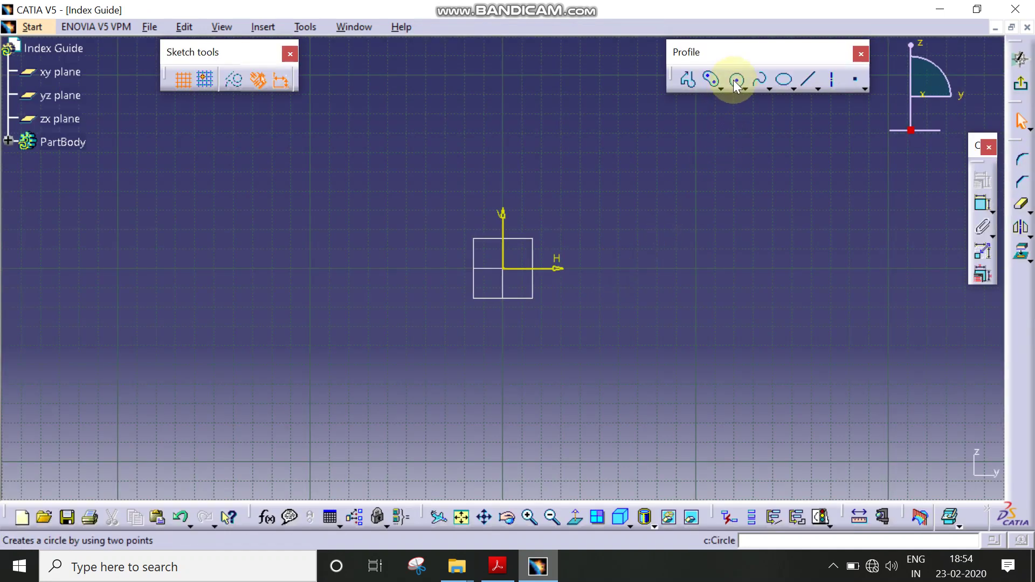
pyautogui.click(737, 82)
pyautogui.click(504, 269)
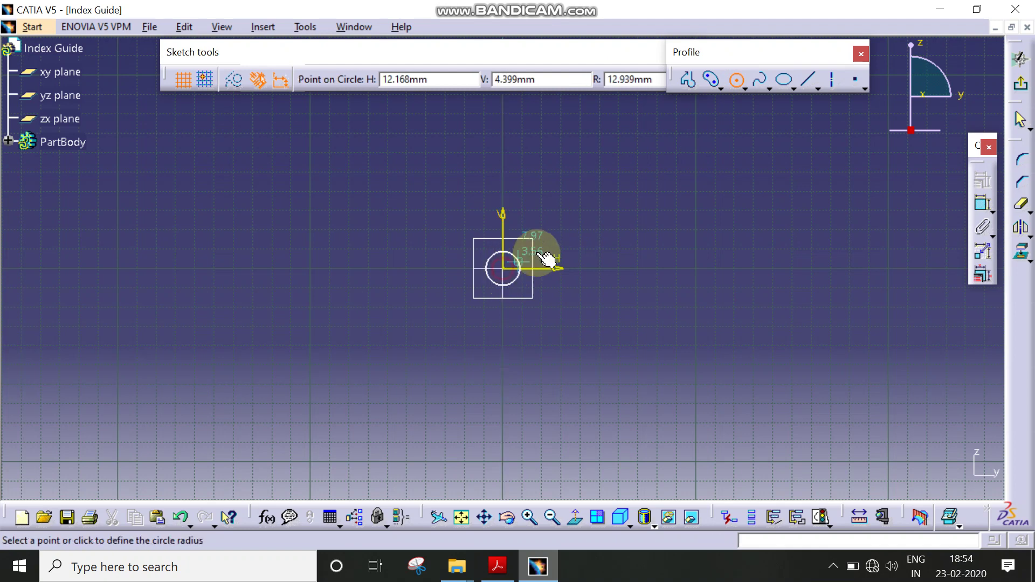
pyautogui.click(548, 259)
pyautogui.click(506, 269)
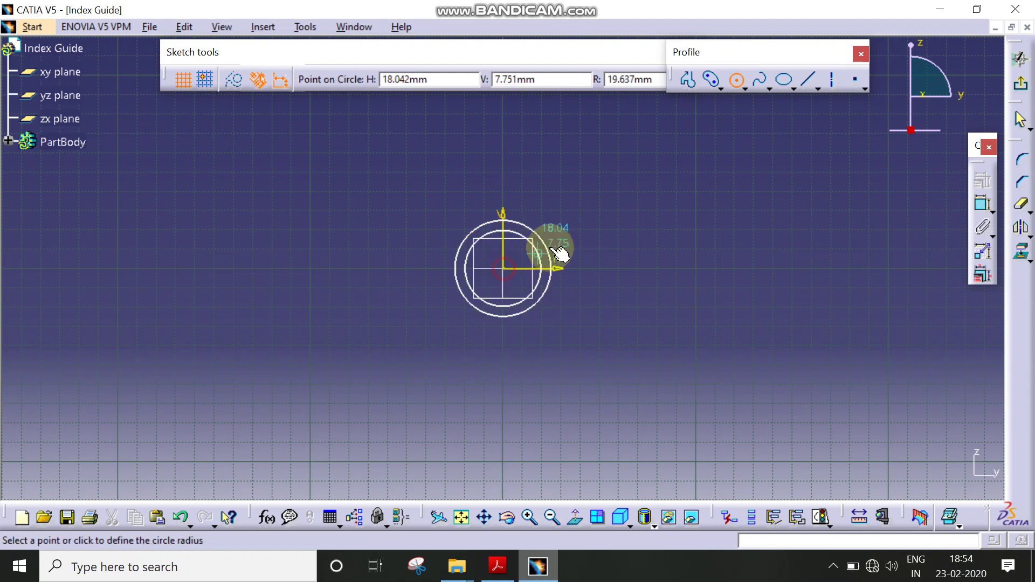
pyautogui.click(560, 232)
# Constrain the outer circle to a diameter of 200
pyautogui.click(982, 203)
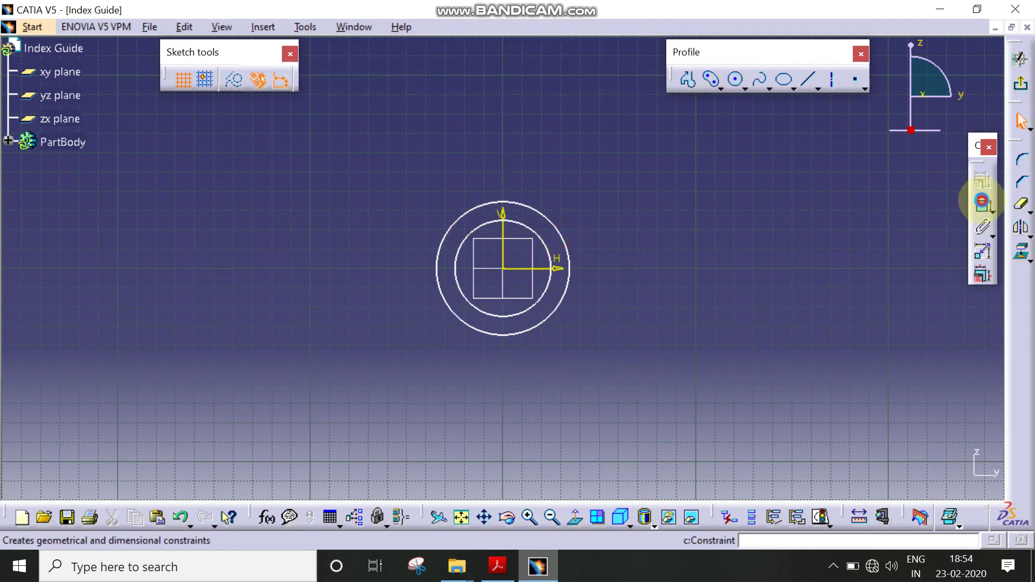
pyautogui.moveTo(654, 300)
pyautogui.mouseDown(button='middle')
pyautogui.moveTo(627, 340)
pyautogui.moveTo(549, 287)
pyautogui.mouseUp(button='middle')
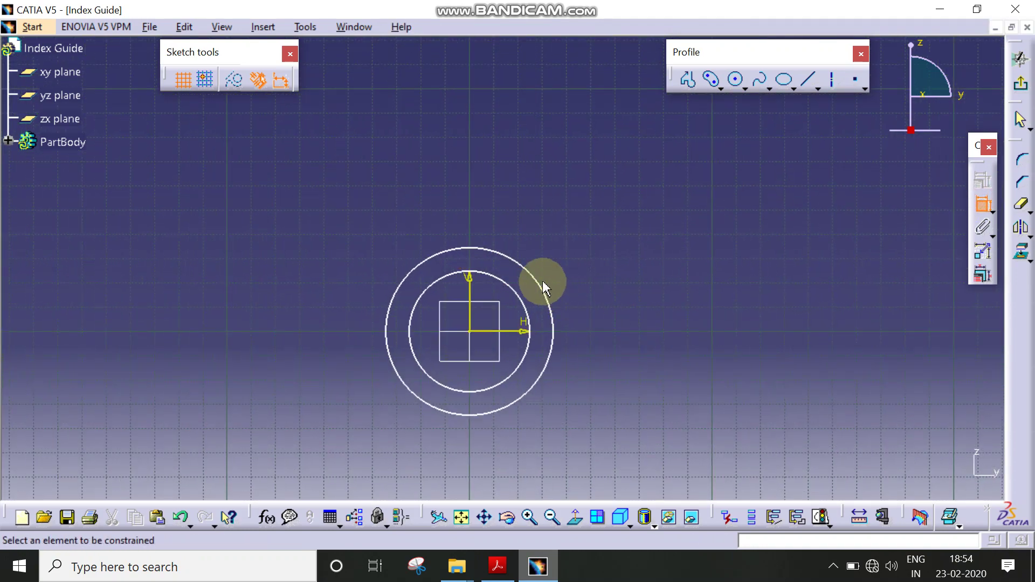
pyautogui.click(542, 281)
pyautogui.click(625, 253)
pyautogui.doubleClick(628, 246)
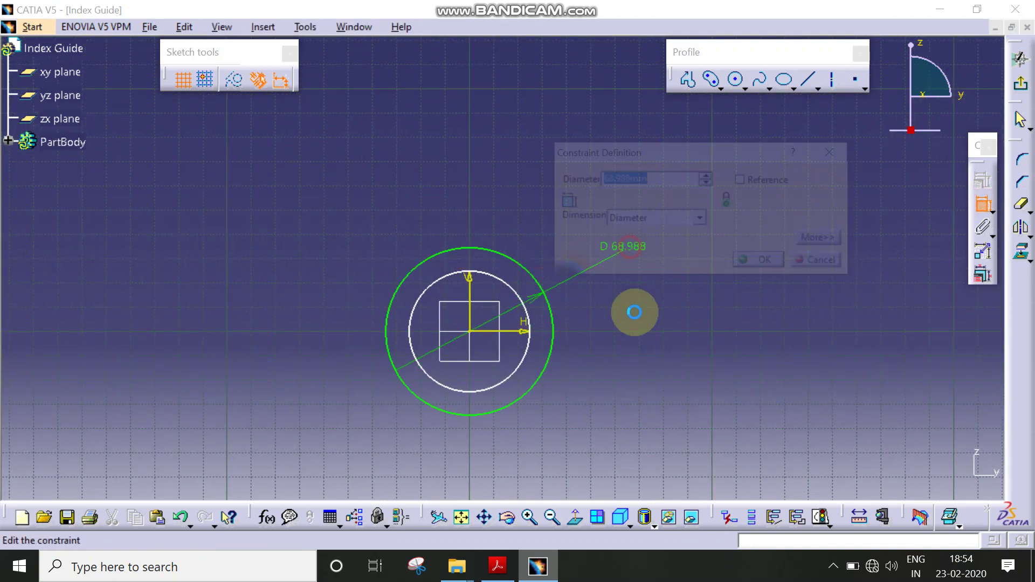
pyautogui.press('Return')
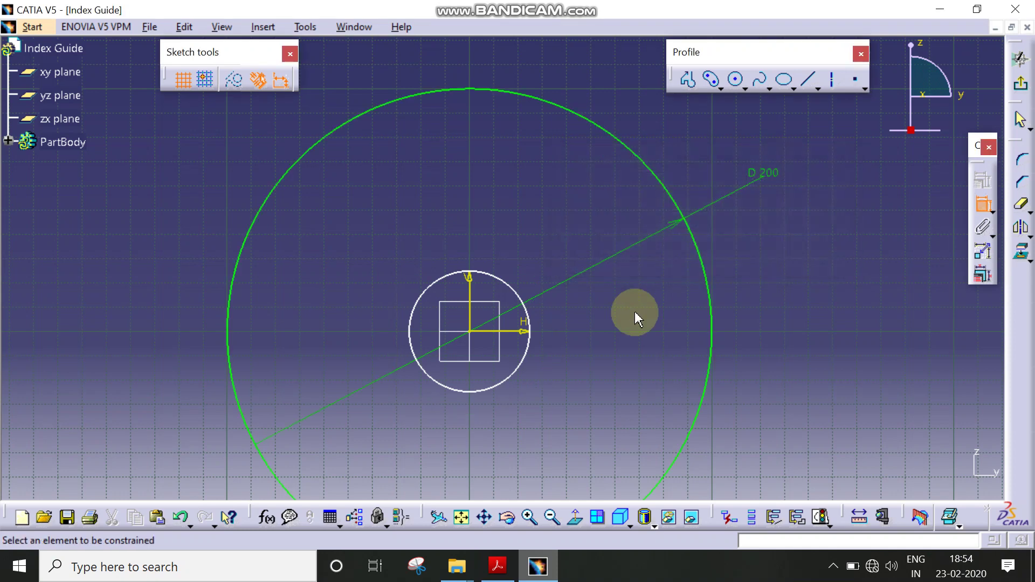
# Constrain the inner circle to a diameter of 150 and exit the sketch
pyautogui.click(507, 290)
pyautogui.click(698, 143)
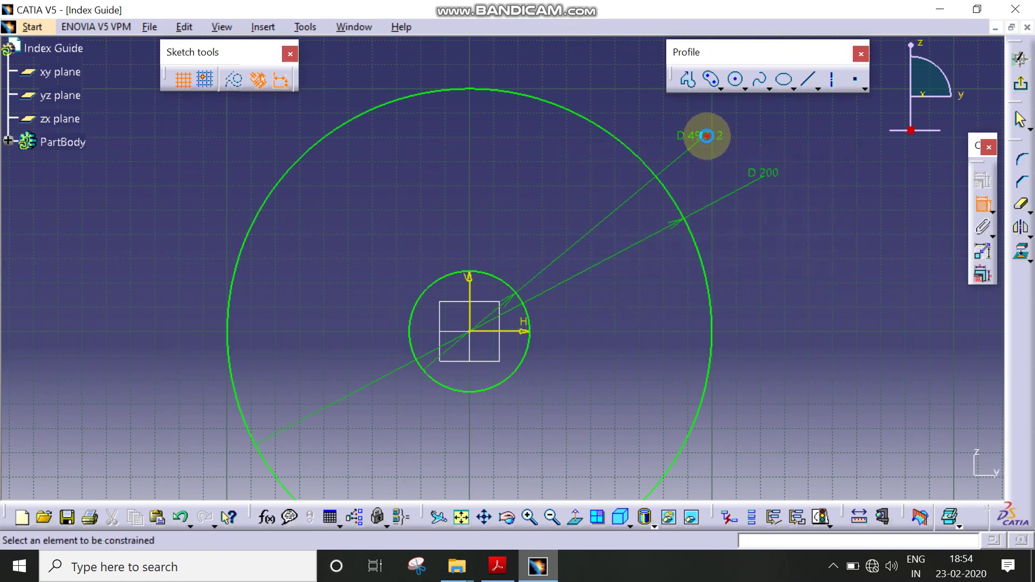
pyautogui.doubleClick(705, 139)
pyautogui.write('150mm')
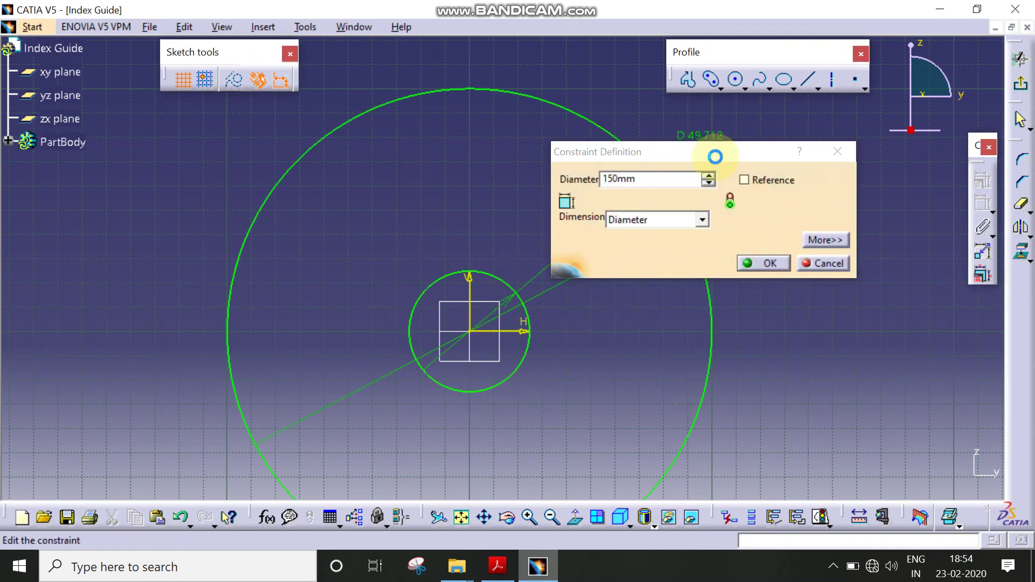
pyautogui.click(763, 263)
pyautogui.moveTo(781, 303); pyautogui.dragTo(975, 100, button='middle')
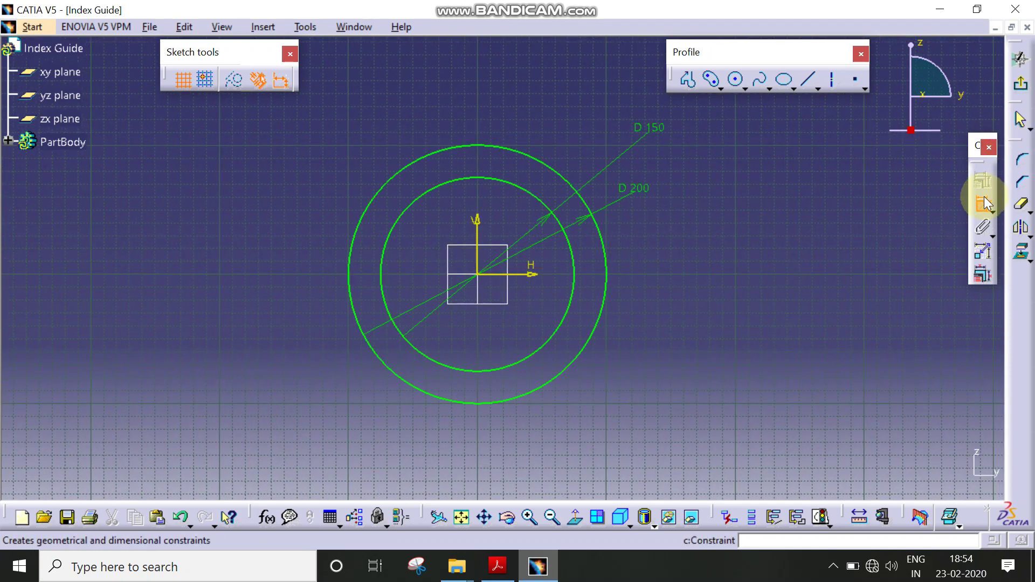
pyautogui.click(1019, 58)
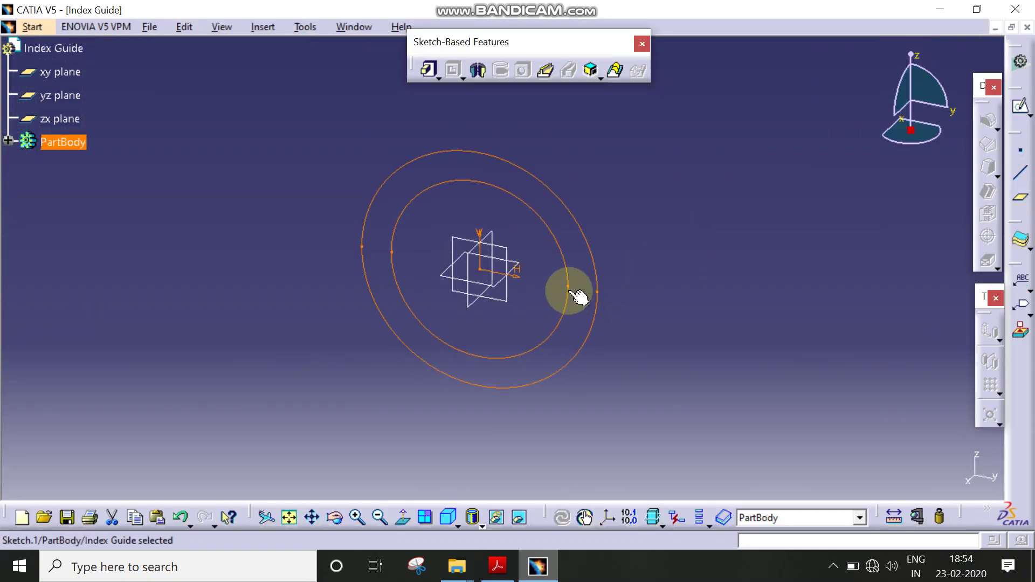
# Pad the circle sketch with a first length of 88 mm, checking the drawing
pyautogui.click(426, 70)
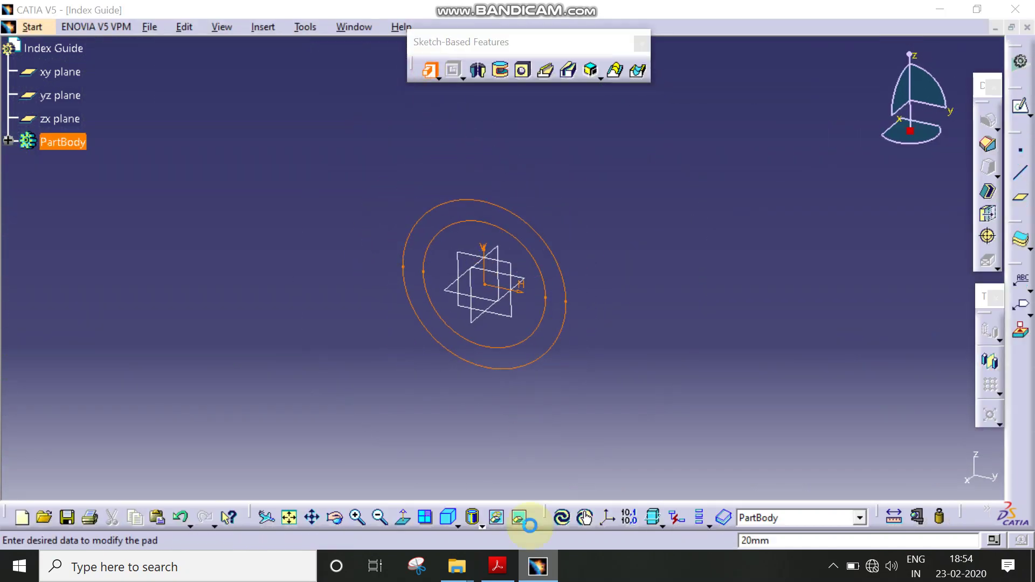
pyautogui.click(497, 567)
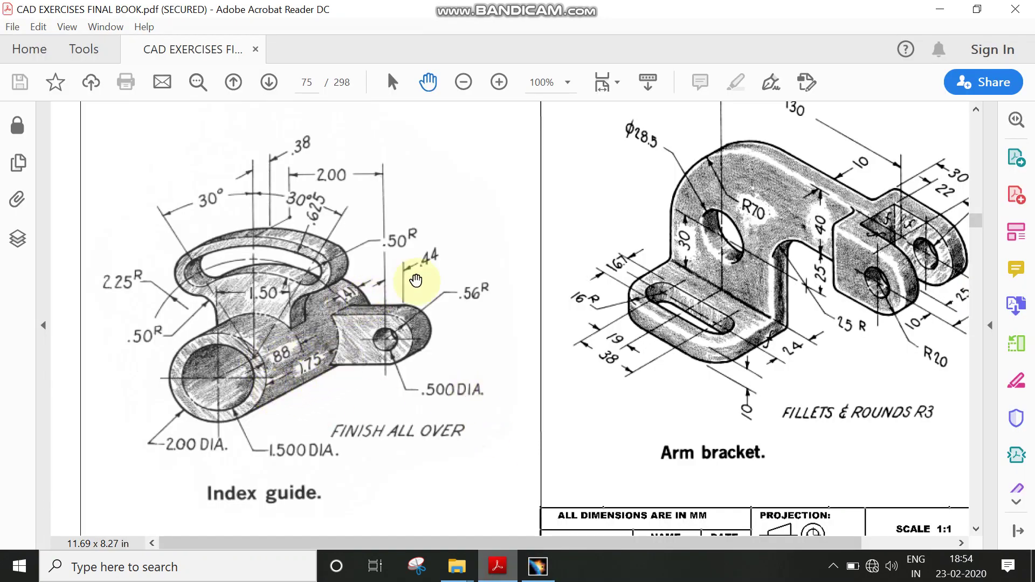
pyautogui.click(538, 566)
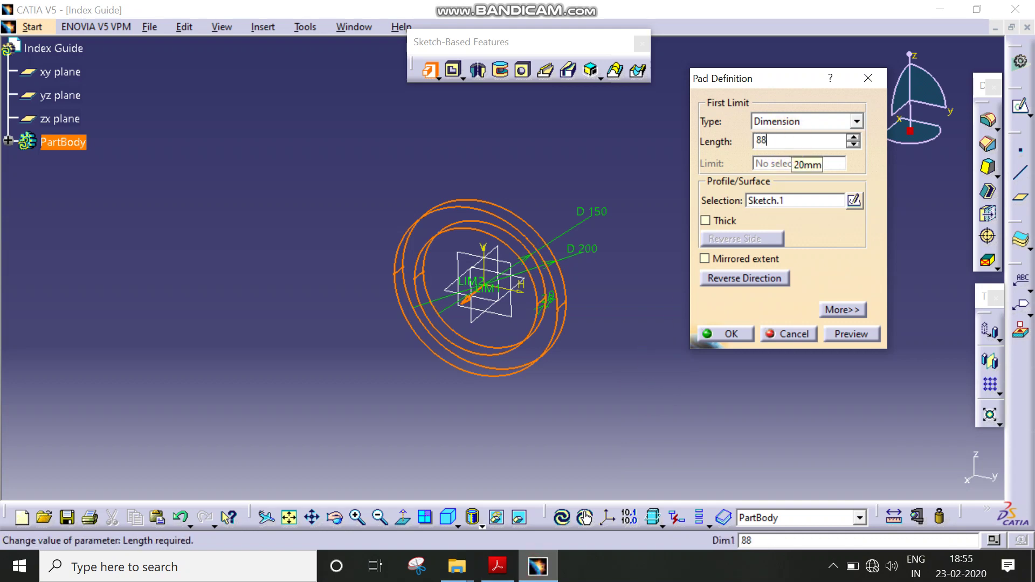
pyautogui.click(625, 232)
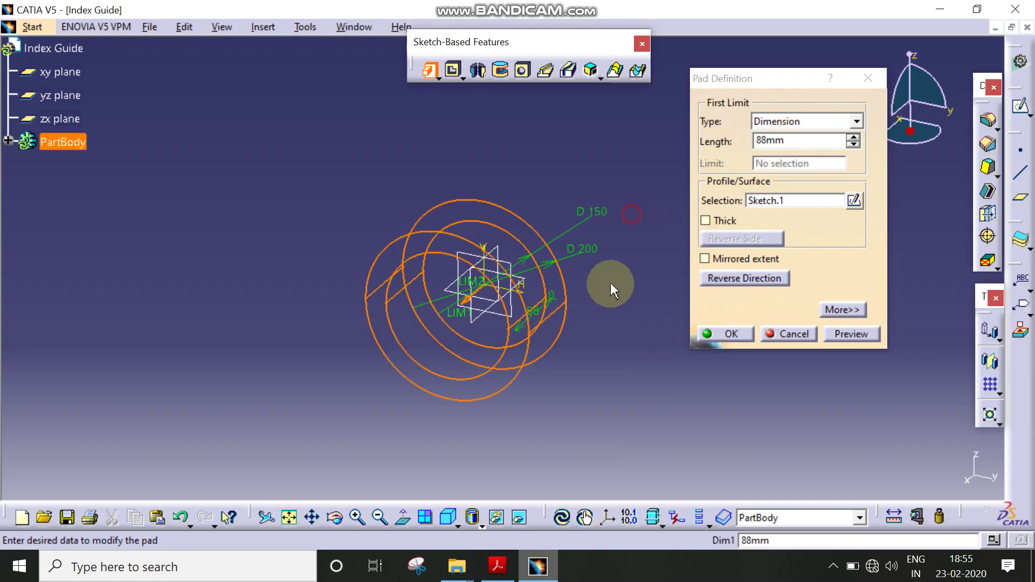
pyautogui.click(497, 564)
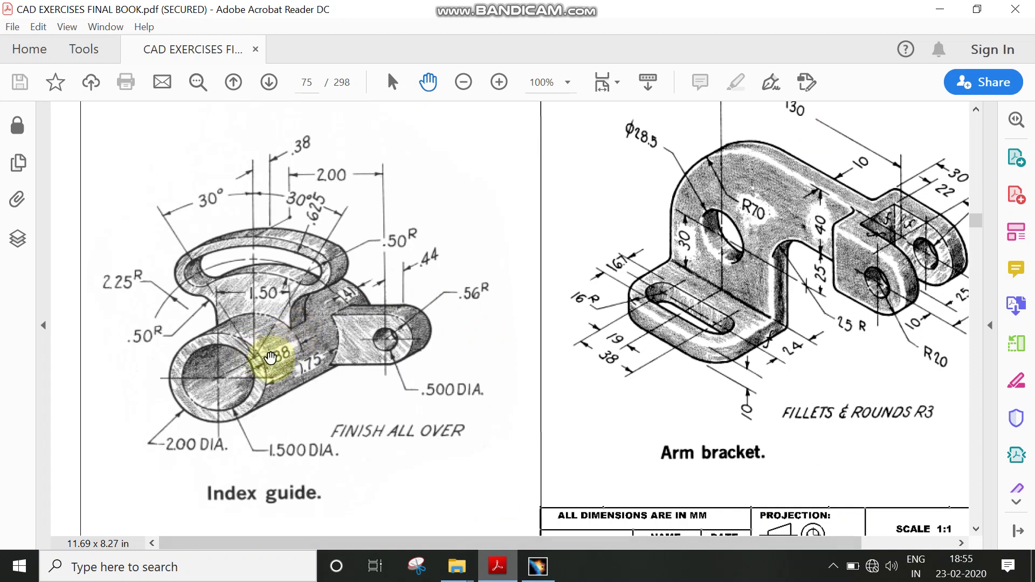
pyautogui.click(538, 567)
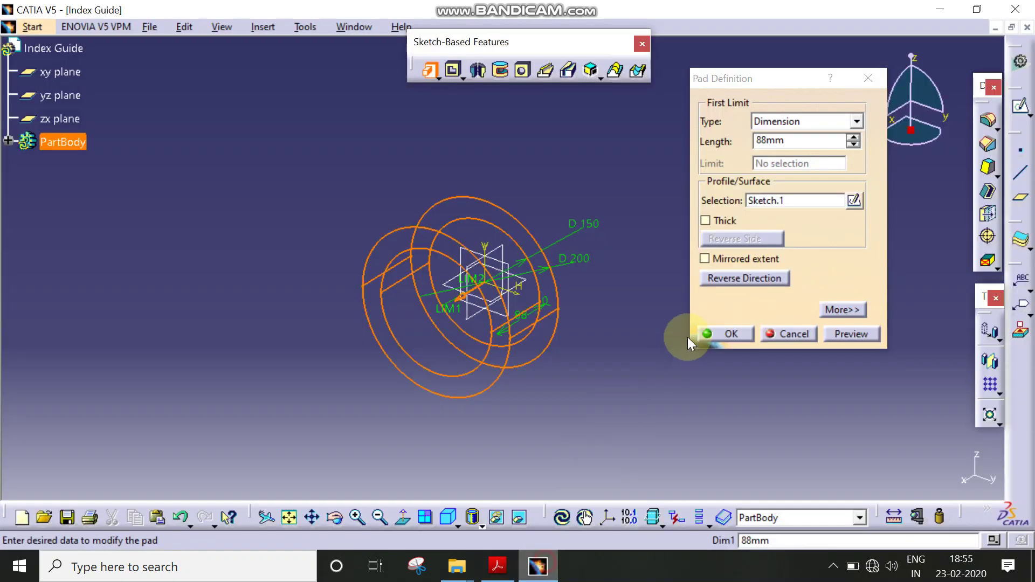
# Give the pad a 172 mm second limit (175+41+44-88) and create the tube
pyautogui.click(854, 302)
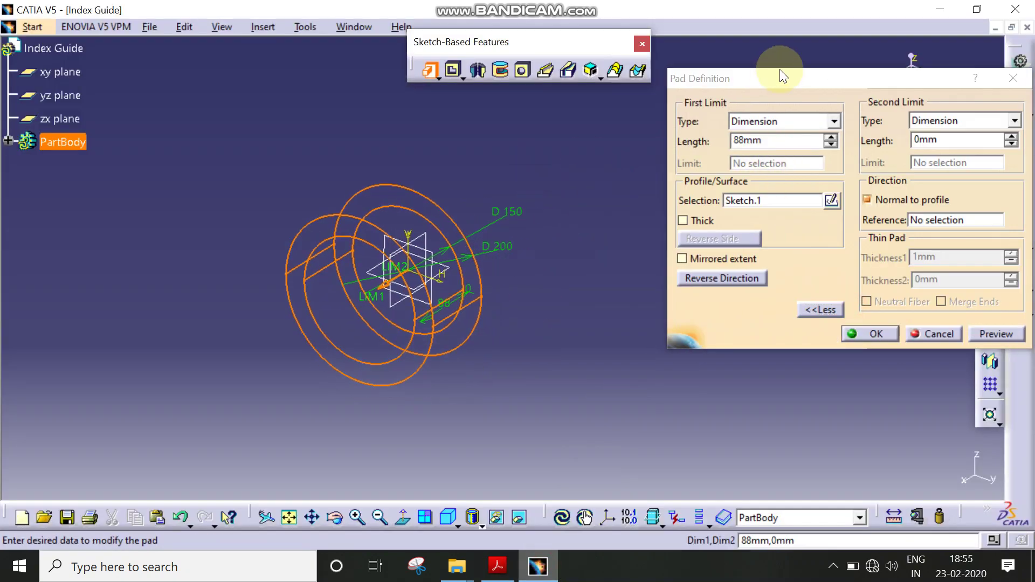
pyautogui.click(766, 84)
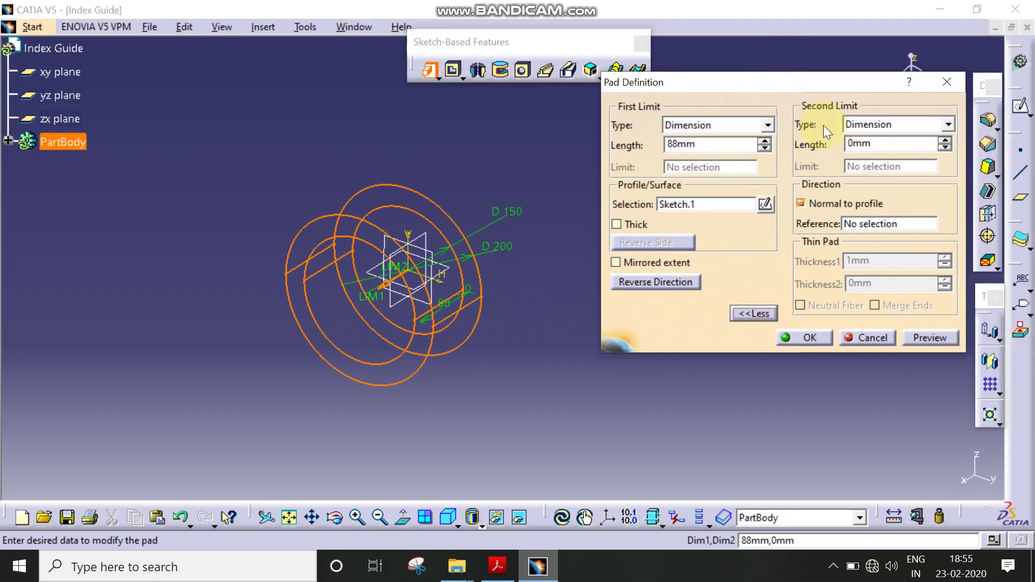
pyautogui.doubleClick(885, 144)
pyautogui.write('175')
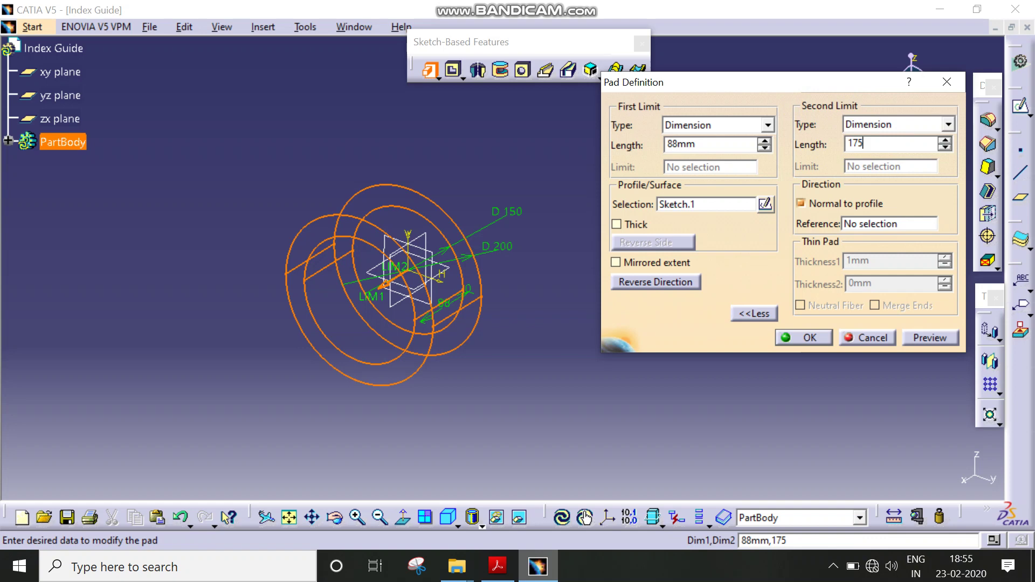
pyautogui.click(837, 146)
pyautogui.write('+41+44-88')
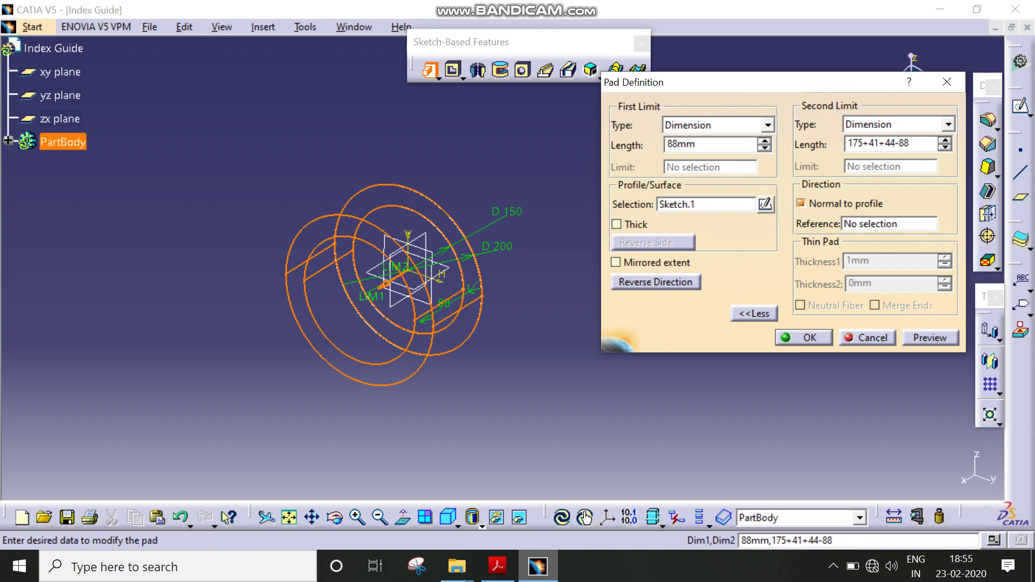
pyautogui.click(820, 47)
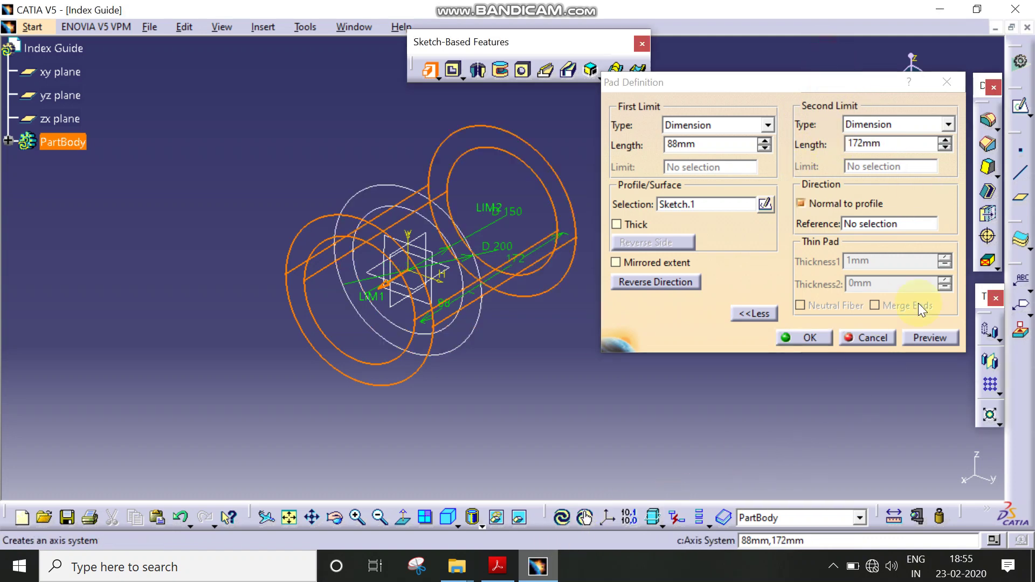
pyautogui.click(828, 344)
pyautogui.moveTo(557, 377); pyautogui.dragTo(494, 387, button='middle')
pyautogui.click(497, 565)
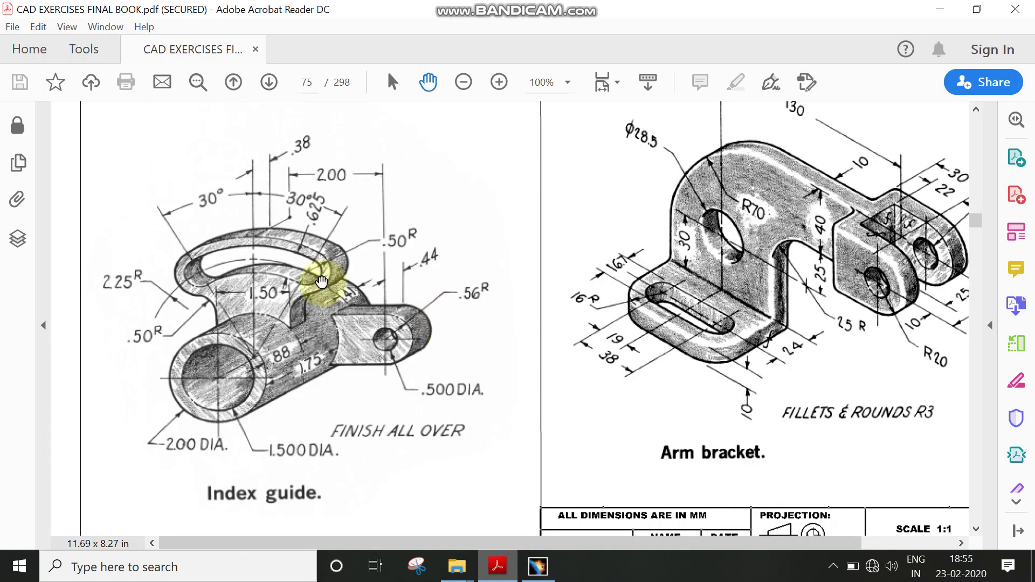
# Start a sketch on the yz plane and project the tube's outer circular edge
pyautogui.click(537, 565)
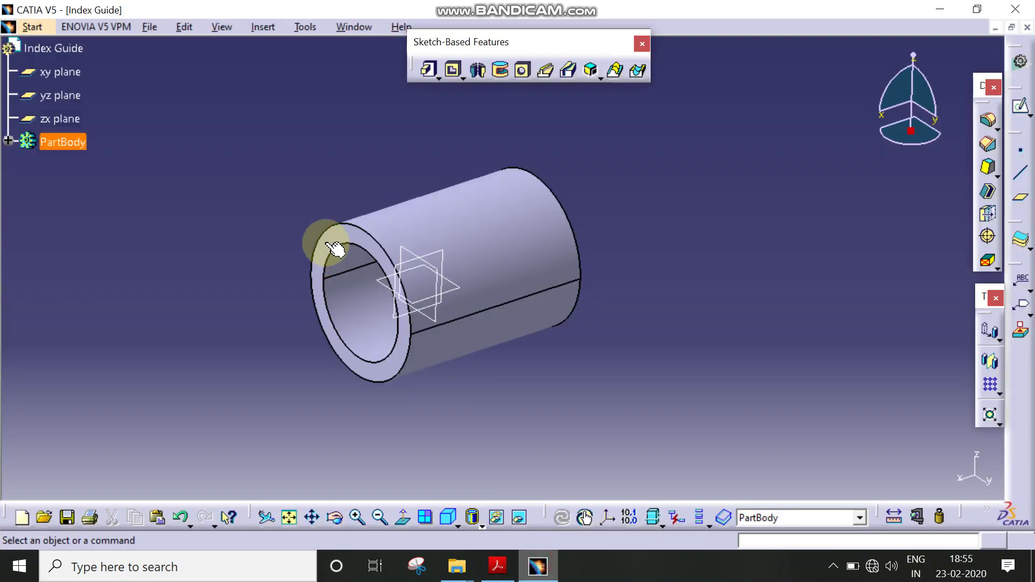
pyautogui.click(410, 253)
pyautogui.moveTo(492, 294); pyautogui.dragTo(462, 273, button='middle')
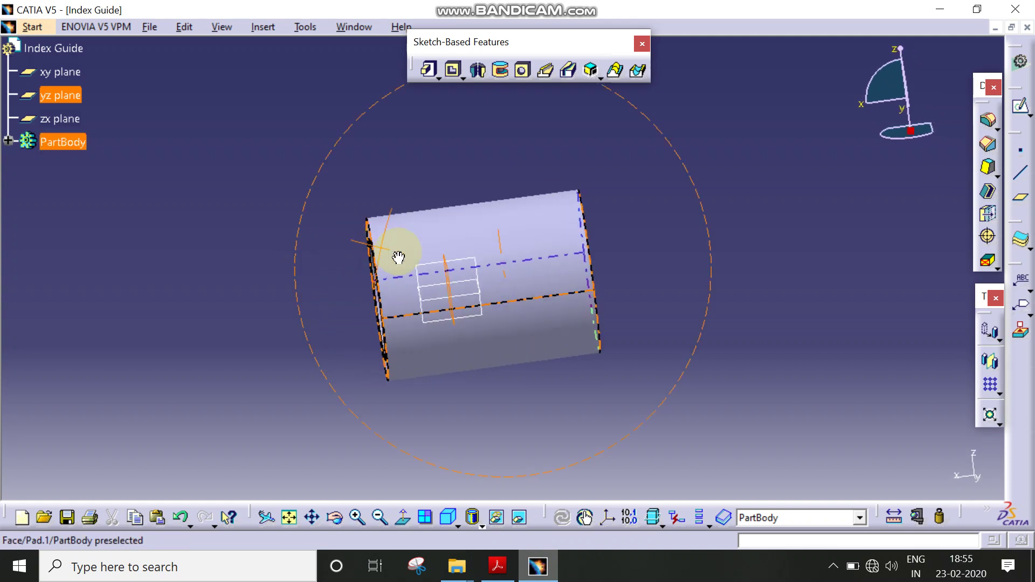
pyautogui.click(1018, 100)
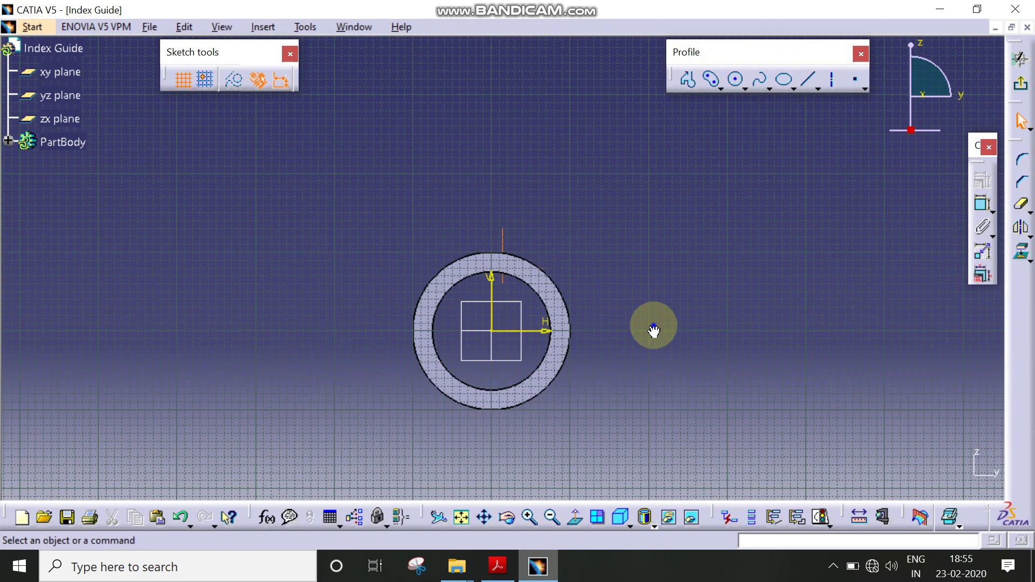
pyautogui.click(555, 282)
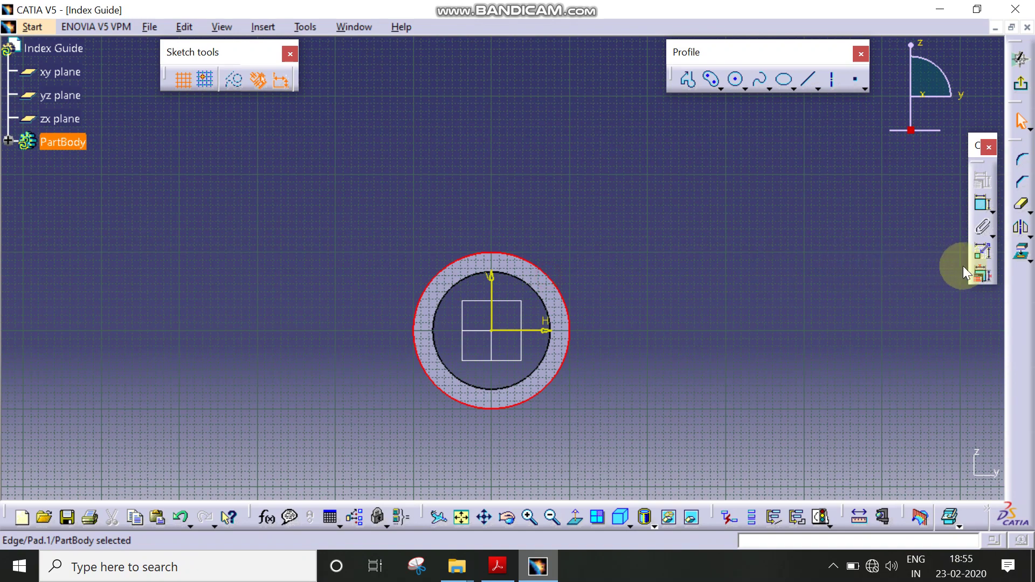
pyautogui.click(979, 274)
pyautogui.moveTo(682, 271)
pyautogui.mouseDown(button='middle')
pyautogui.moveTo(632, 248)
pyautogui.moveTo(636, 237)
pyautogui.mouseUp(button='middle')
# Draw a curved elongated slot centred at the origin plus an axis to its left end
pyautogui.click(714, 82)
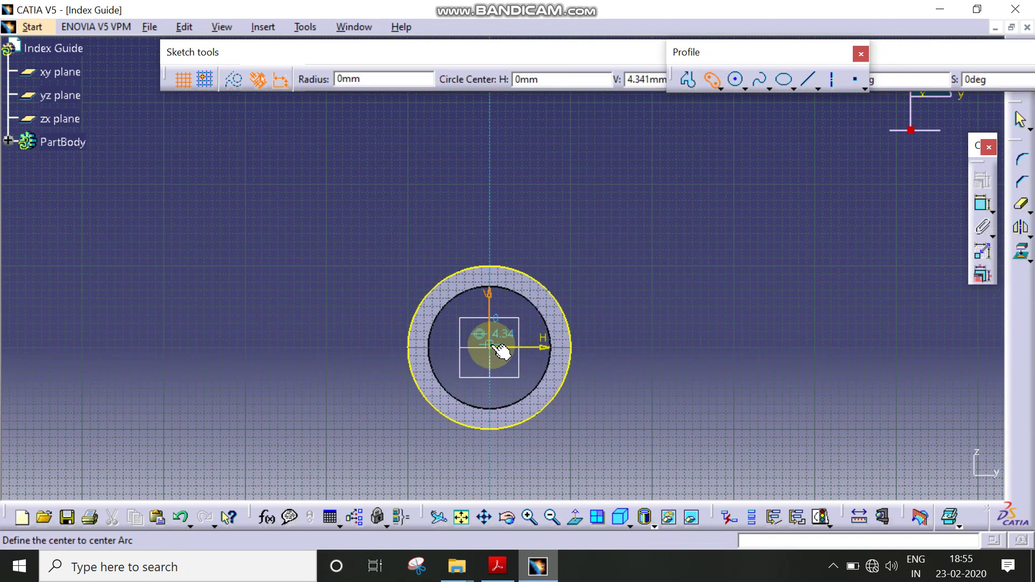
pyautogui.click(502, 353)
pyautogui.click(395, 223)
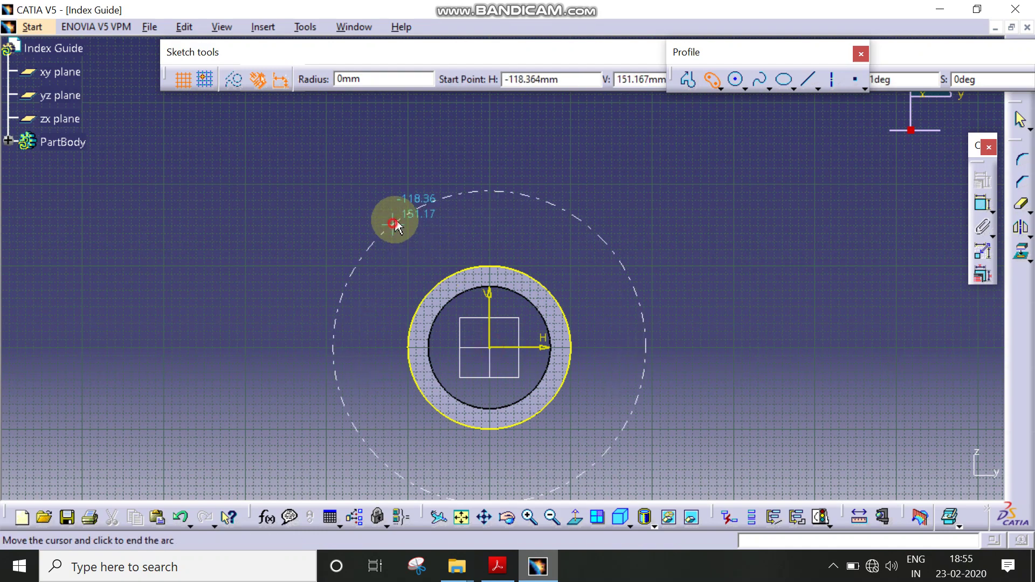
pyautogui.click(587, 227)
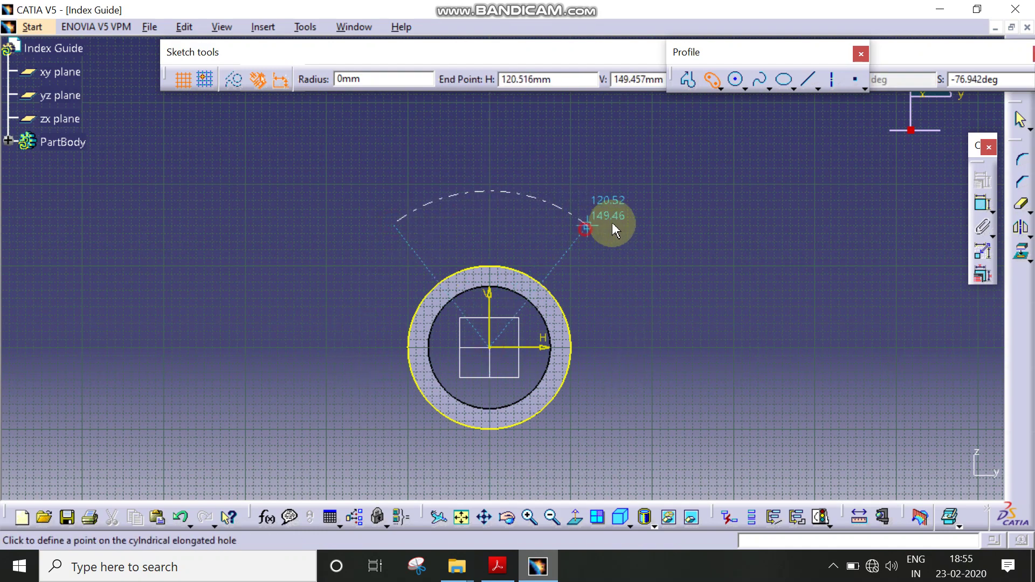
pyautogui.click(626, 230)
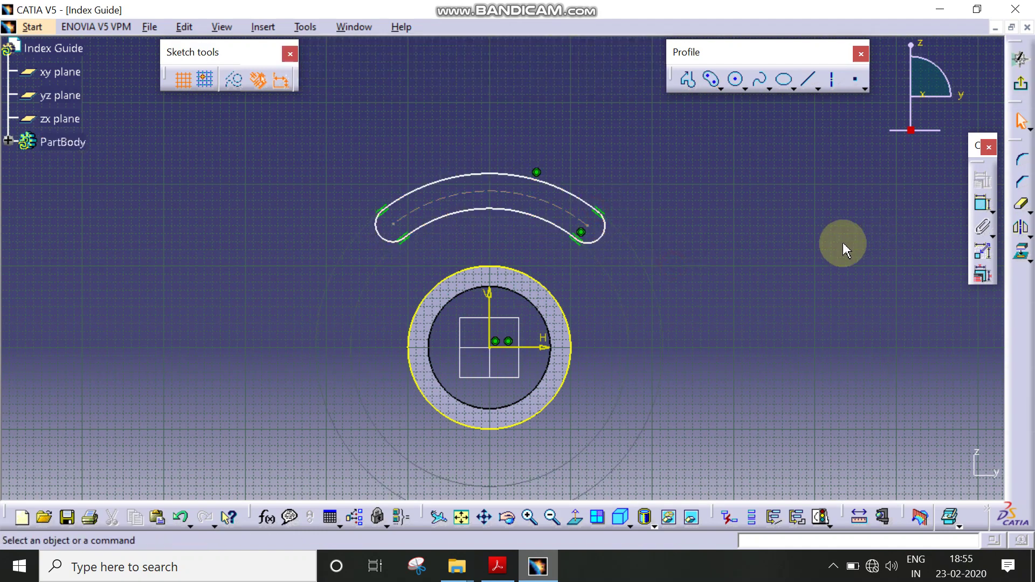
pyautogui.click(833, 79)
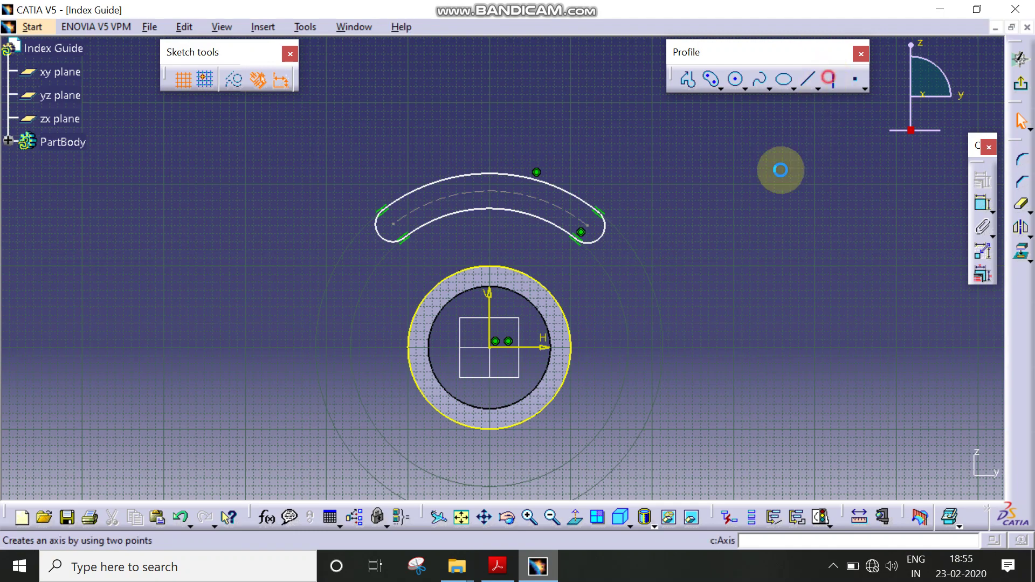
pyautogui.click(489, 348)
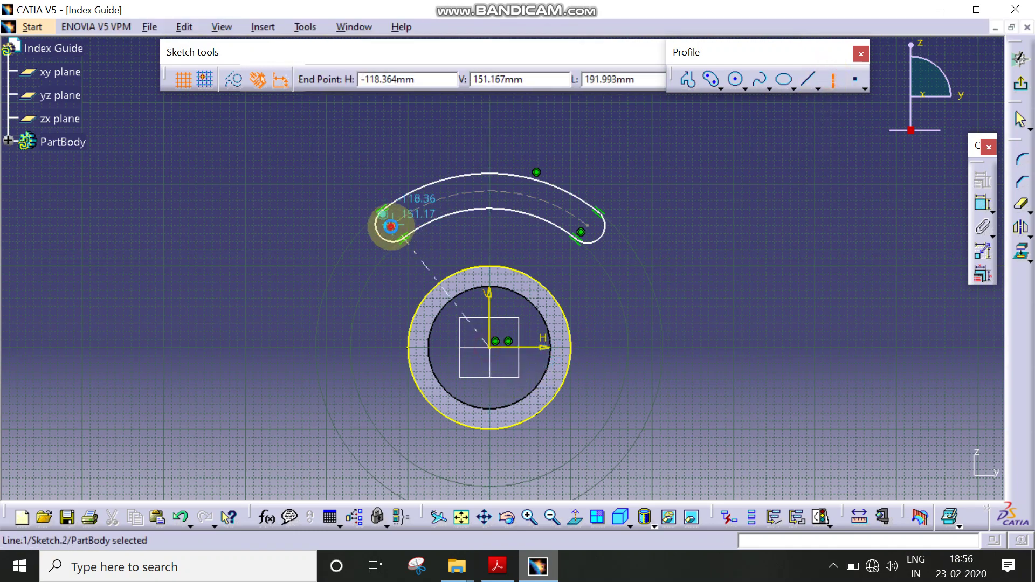
pyautogui.click(391, 226)
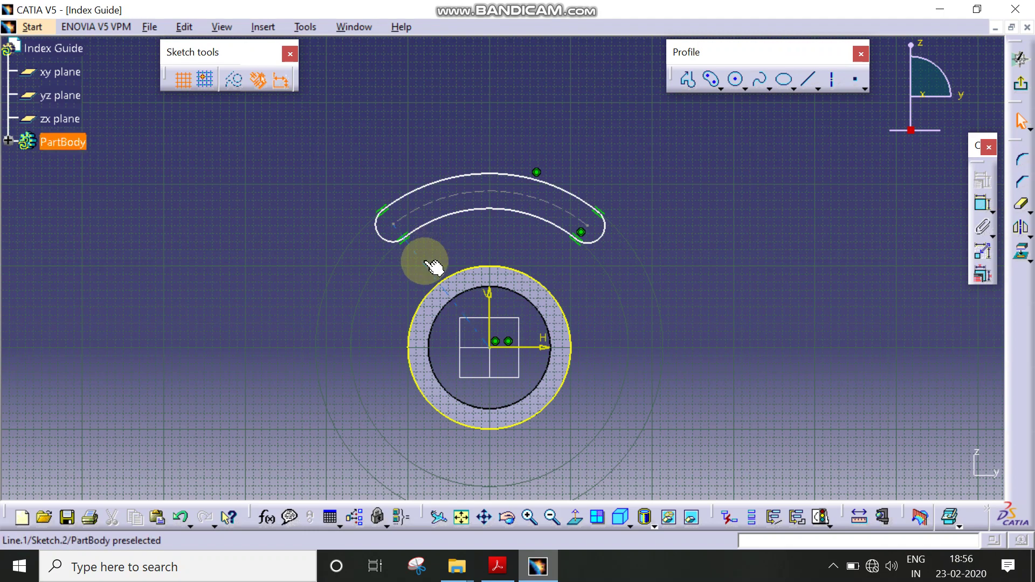
# Make the slot arc's end points symmetric about the vertical axis
pyautogui.click(986, 207)
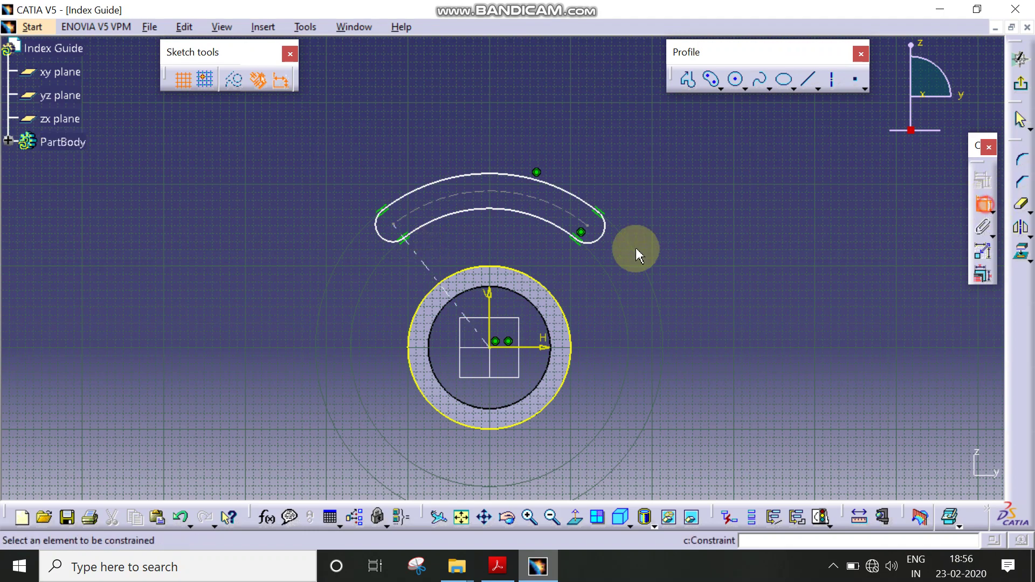
pyautogui.click(587, 225)
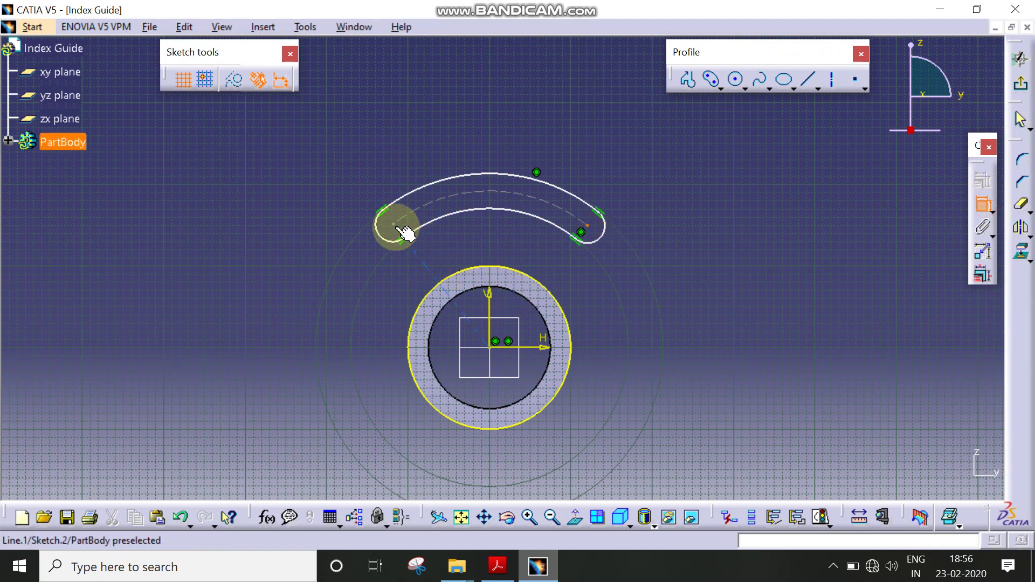
pyautogui.click(402, 231)
pyautogui.rightClick(478, 114)
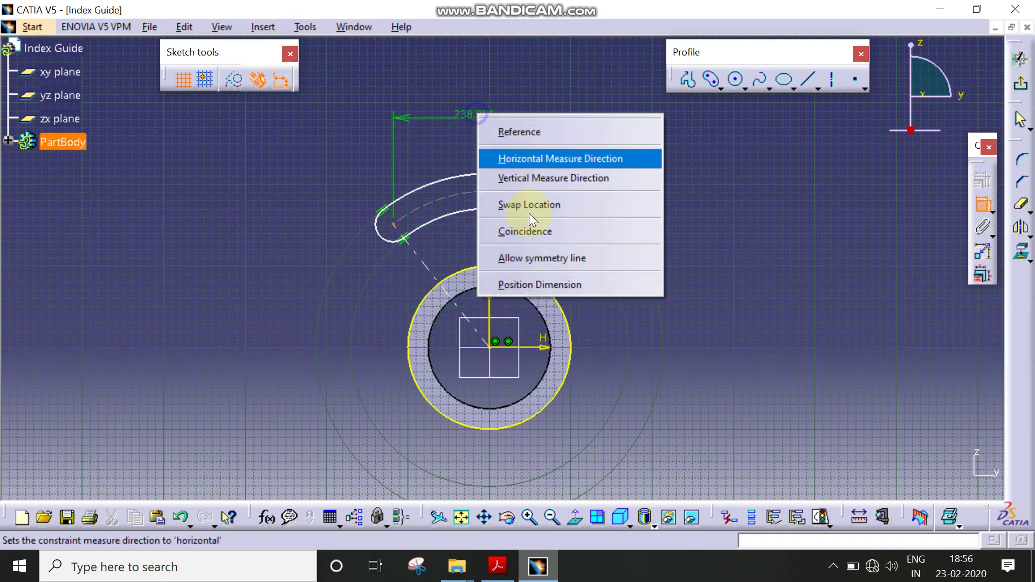
pyautogui.click(556, 258)
pyautogui.click(490, 296)
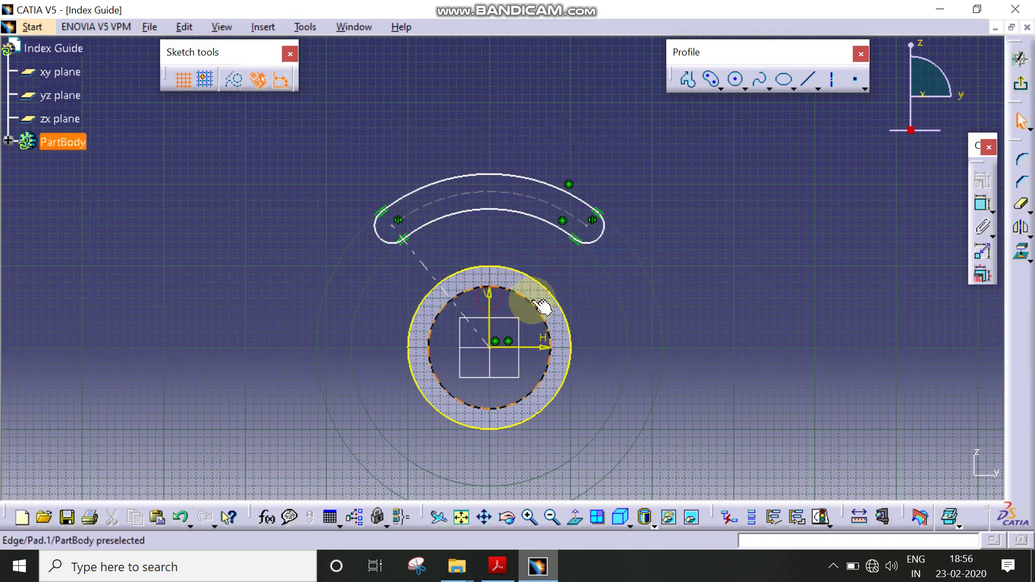
pyautogui.click(527, 195)
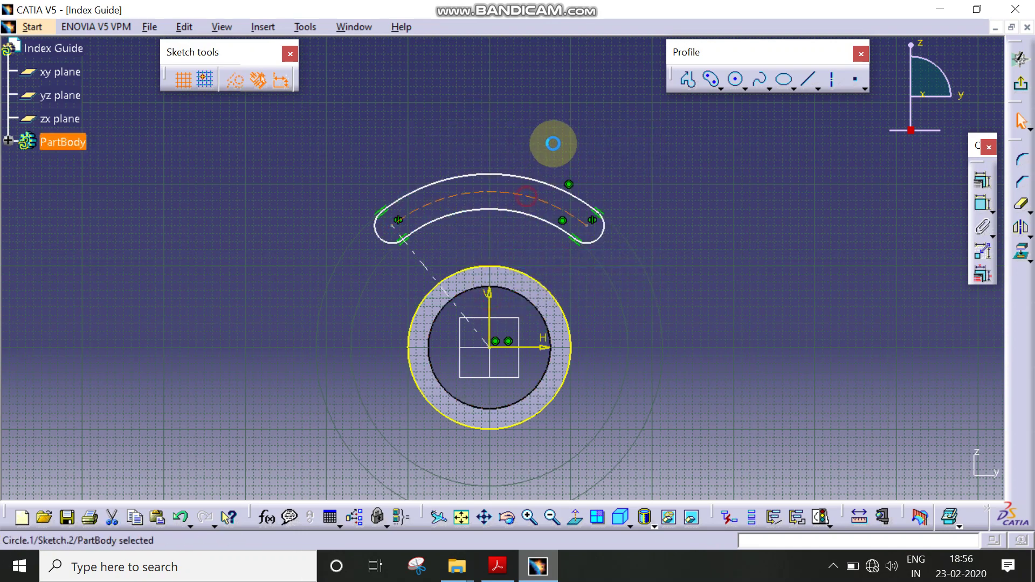
# Add radius and angle dimensions to the slot, setting its span to 30°
pyautogui.click(982, 204)
pyautogui.click(522, 131)
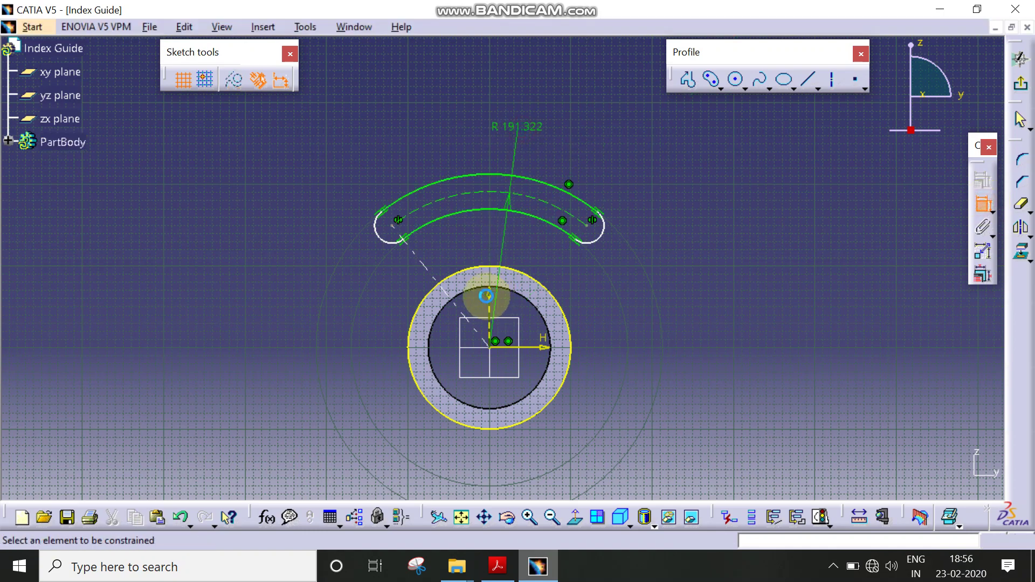
pyautogui.click(491, 291)
pyautogui.click(423, 266)
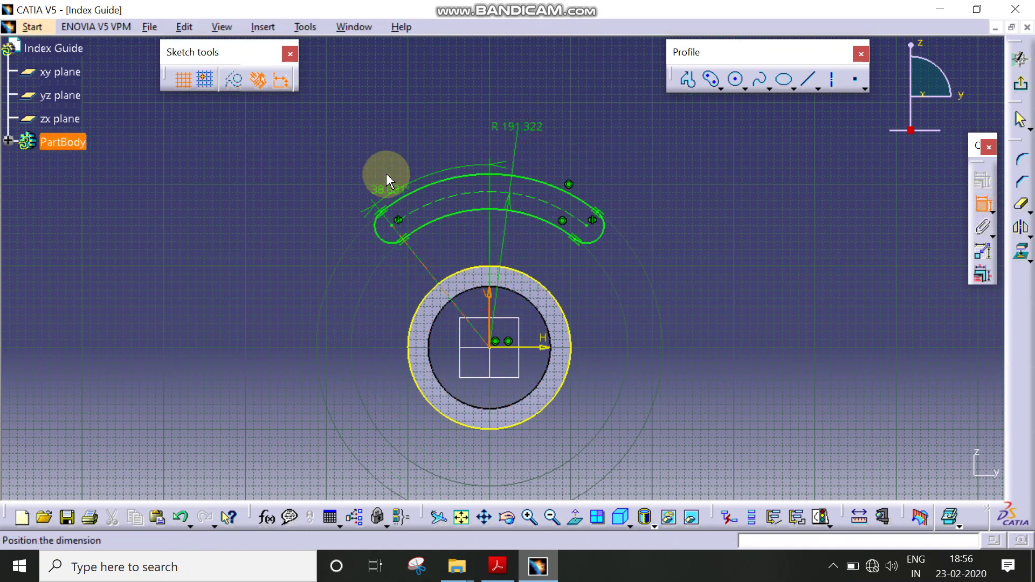
pyautogui.click(389, 143)
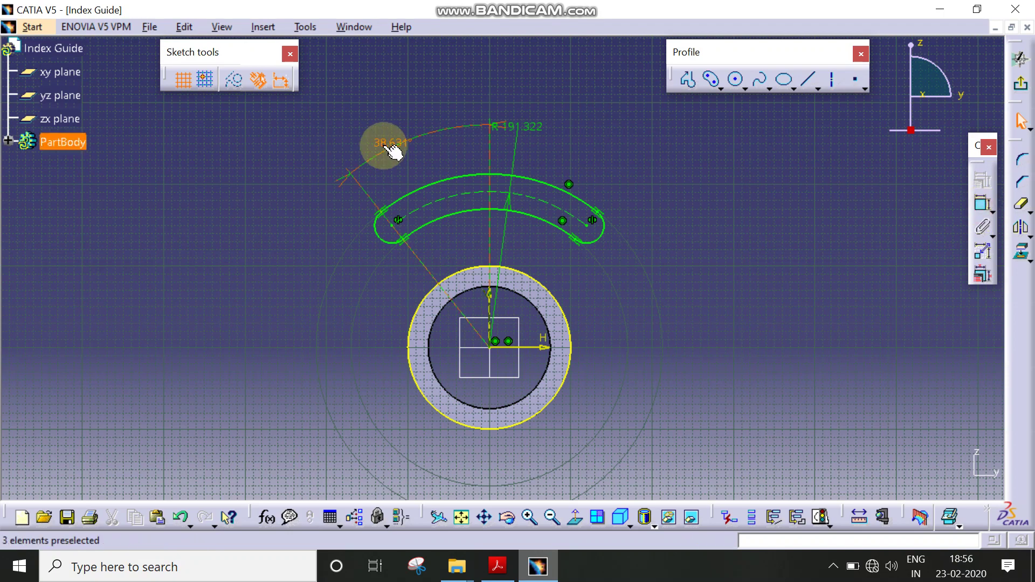
pyautogui.doubleClick(384, 146)
pyautogui.write('30')
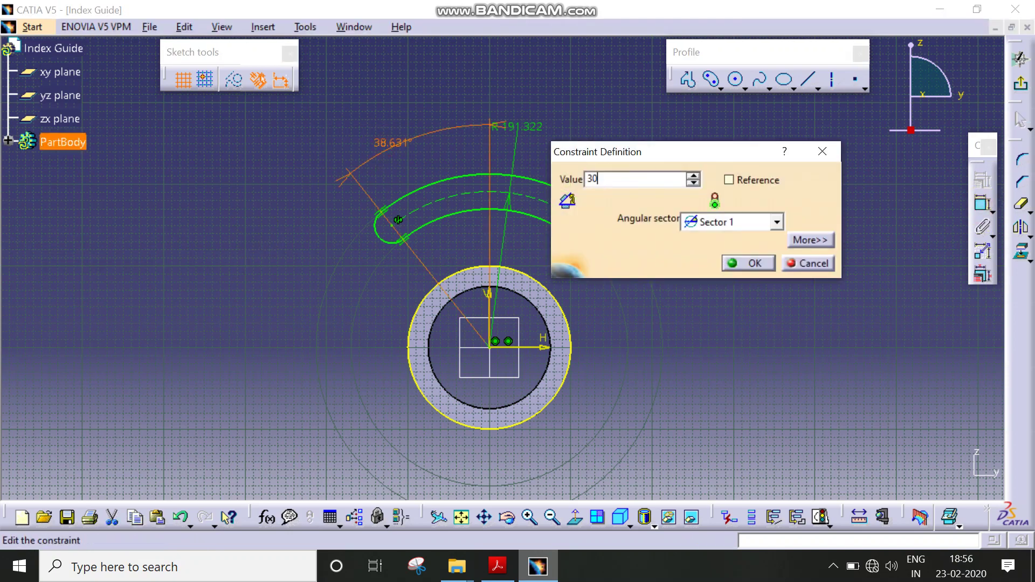
pyautogui.press('Return')
# Set the slot arc radius to 225 and the slot end radius to 31.25
pyautogui.doubleClick(524, 118)
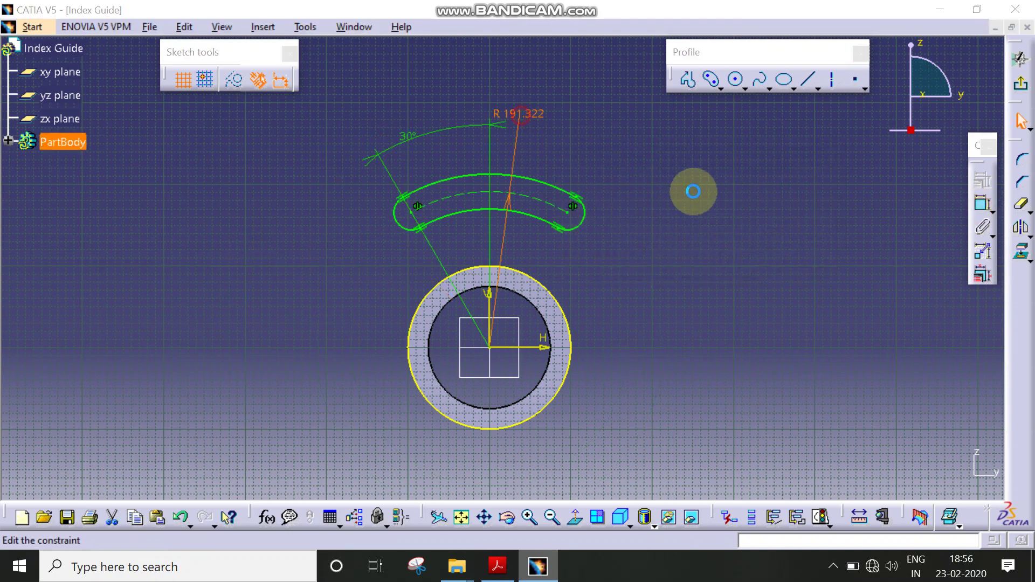
pyautogui.write('225')
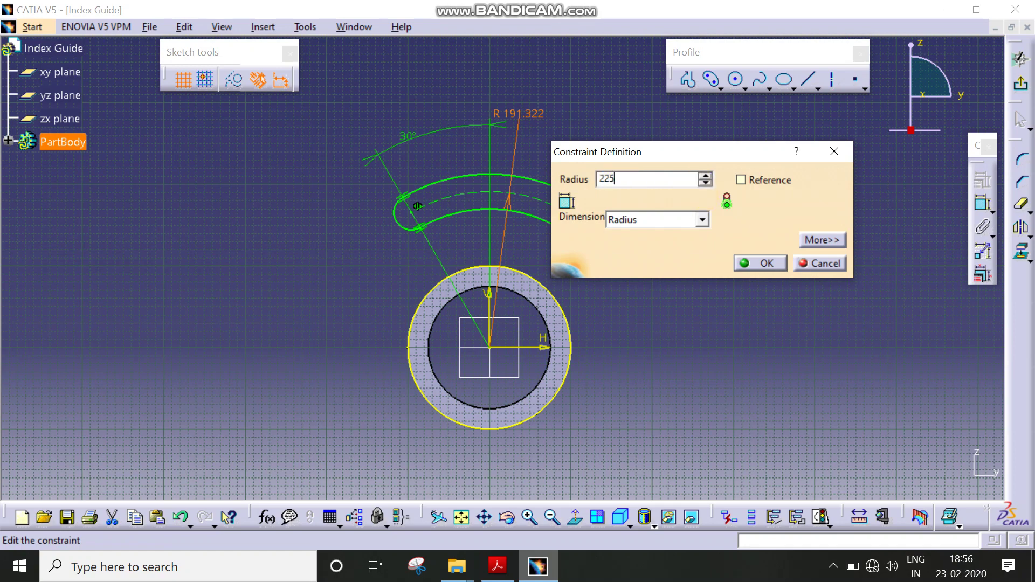
pyautogui.press('Return')
pyautogui.moveTo(633, 276)
pyautogui.mouseDown(button='middle')
pyautogui.moveTo(610, 316)
pyautogui.moveTo(606, 236)
pyautogui.mouseUp(button='middle')
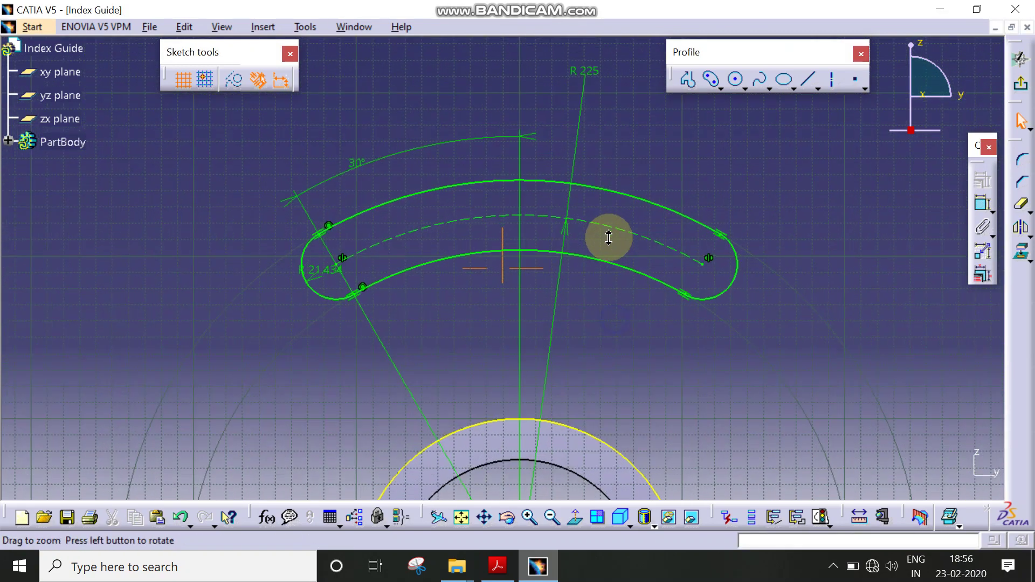
pyautogui.doubleClick(319, 272)
pyautogui.click(497, 566)
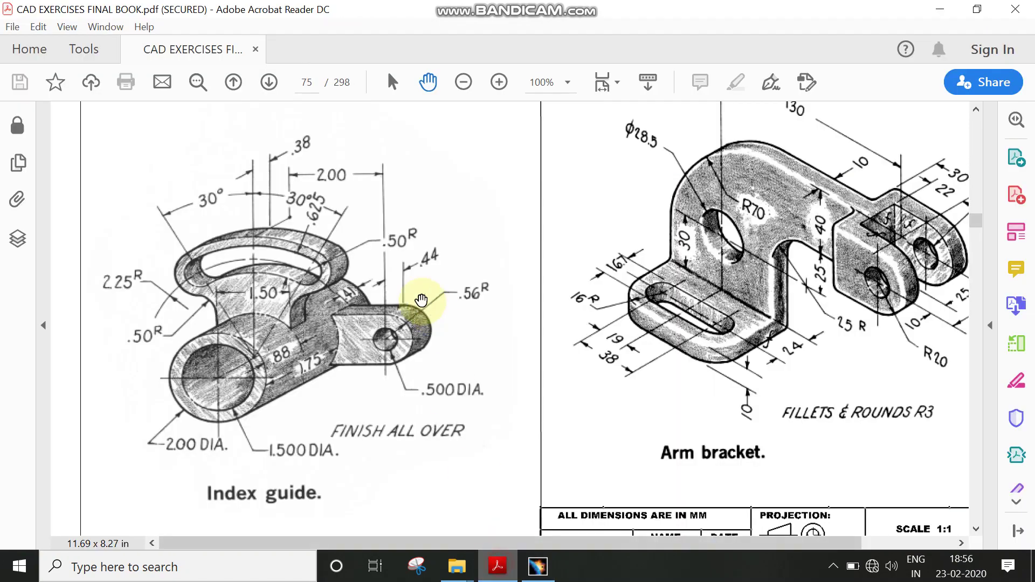
pyautogui.click(538, 566)
pyautogui.write('6')
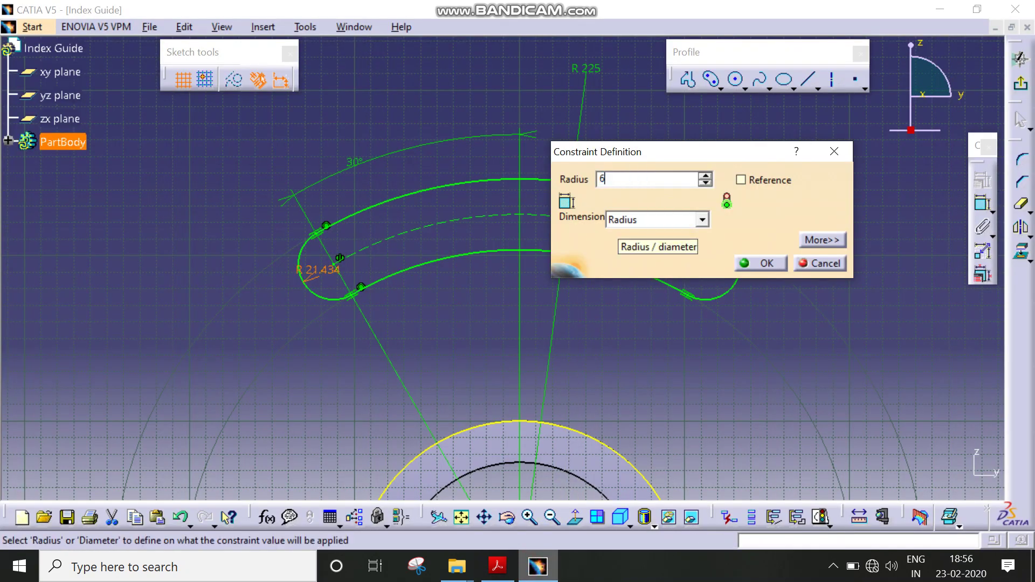
pyautogui.write('2.5/2')
pyautogui.press('Return')
pyautogui.moveTo(588, 324)
pyautogui.mouseDown(button='middle')
pyautogui.moveTo(539, 287)
pyautogui.moveTo(593, 330)
pyautogui.mouseUp(button='middle')
# Draw a second, larger curved elongated slot around the first, centred at the origin
pyautogui.click(839, 217)
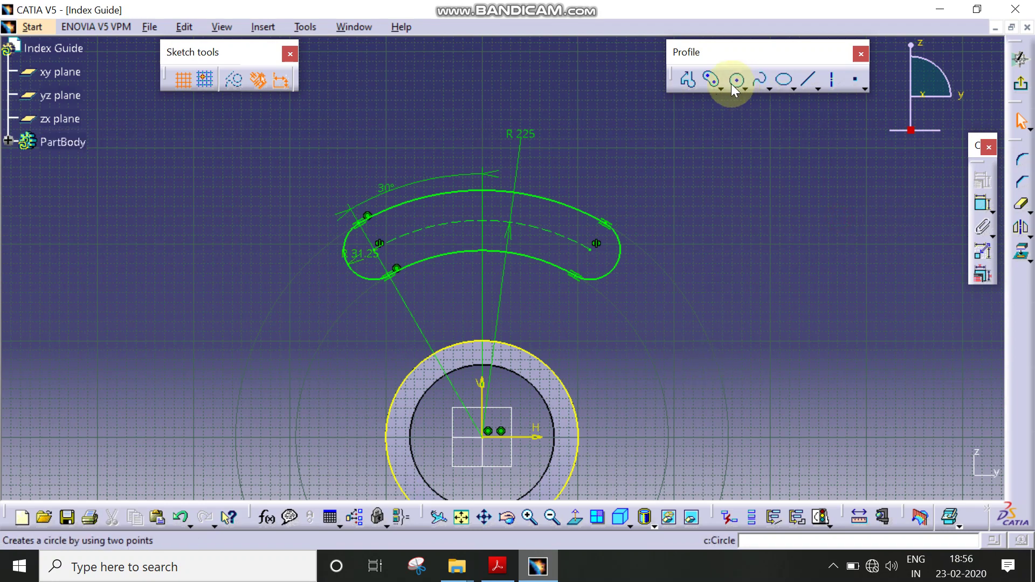
pyautogui.click(713, 81)
pyautogui.click(485, 438)
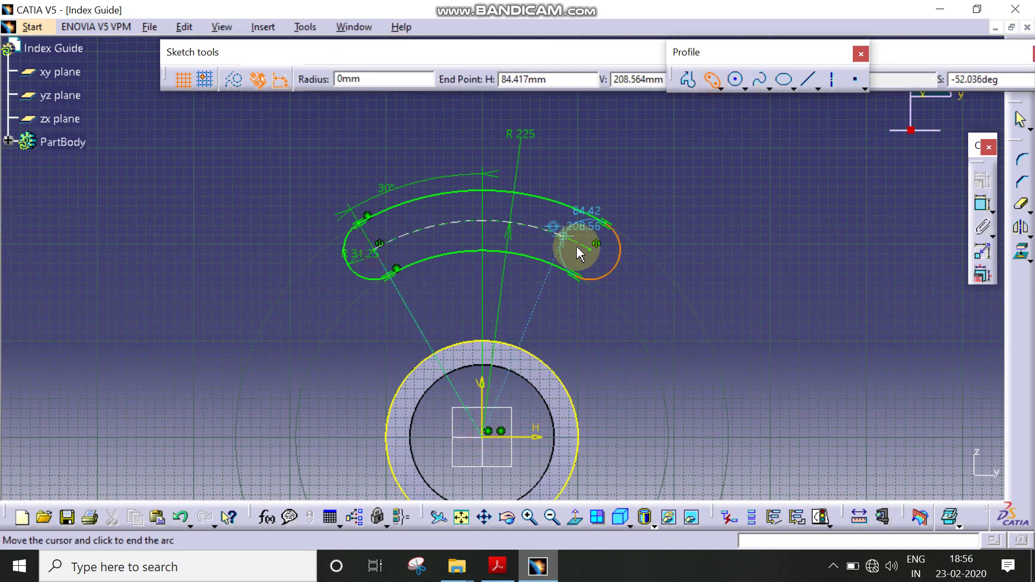
pyautogui.click(595, 247)
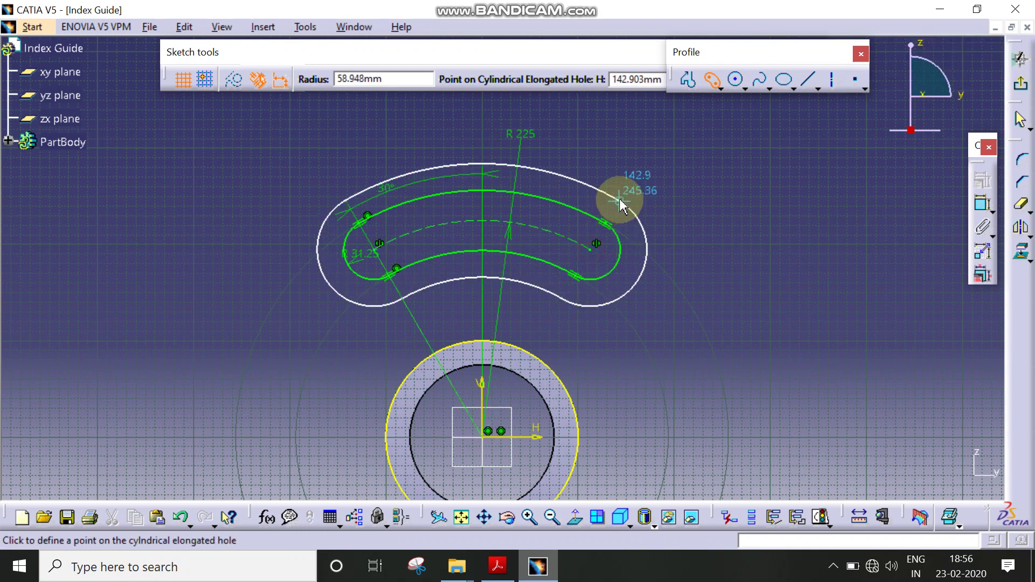
pyautogui.click(619, 203)
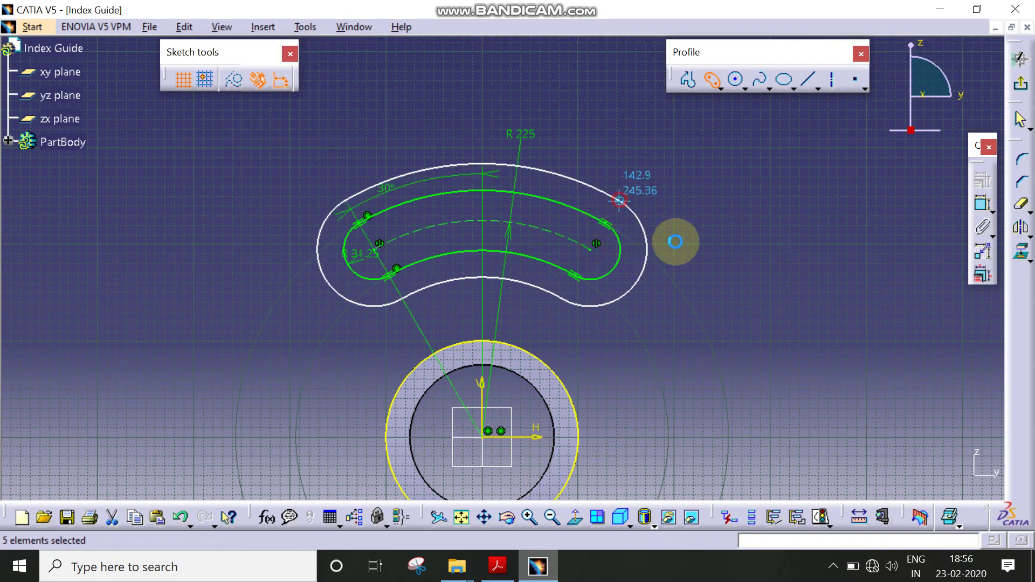
# Set the outer slot's end radius to 30 mm
pyautogui.click(497, 566)
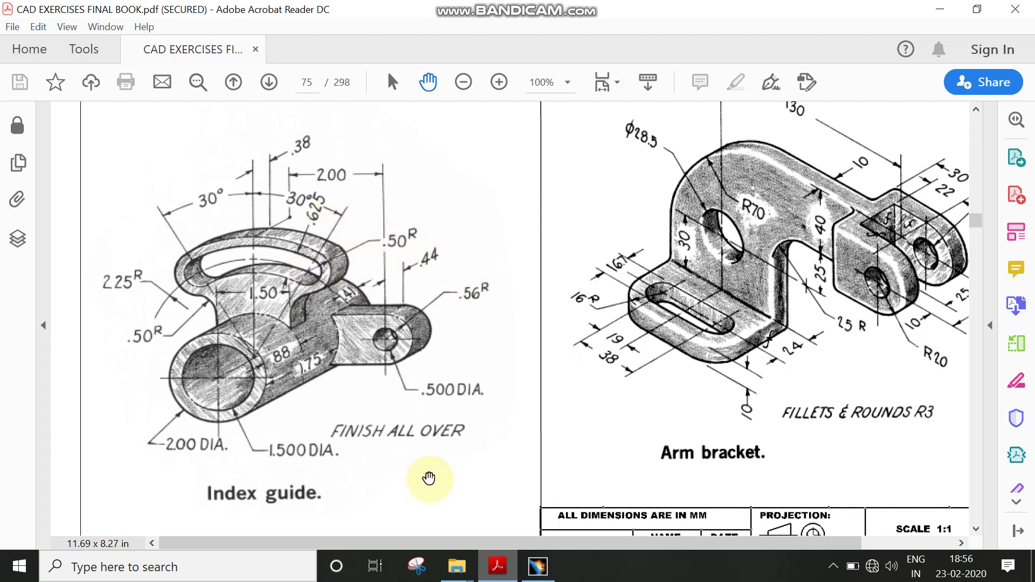
pyautogui.click(538, 566)
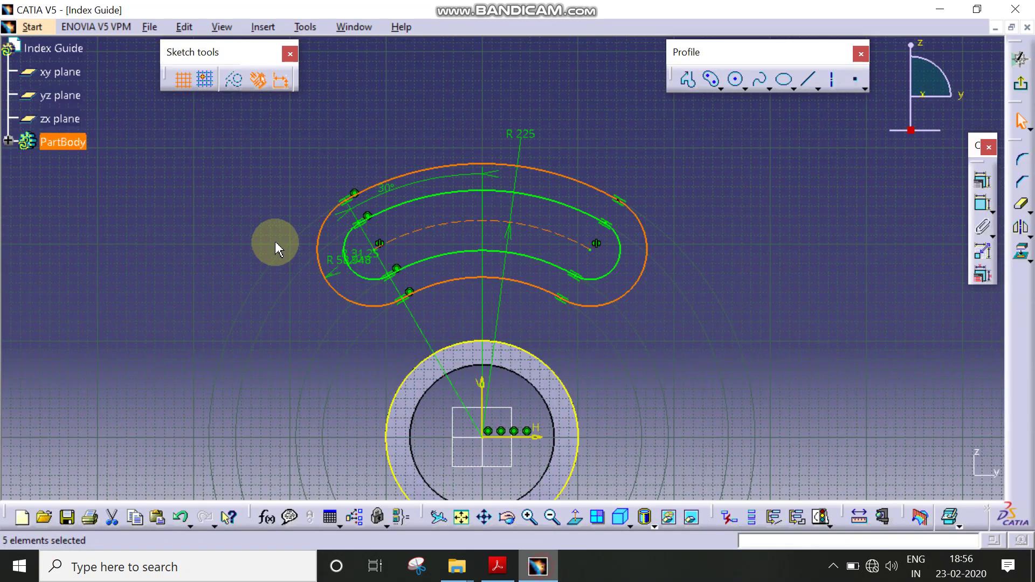
pyautogui.doubleClick(329, 261)
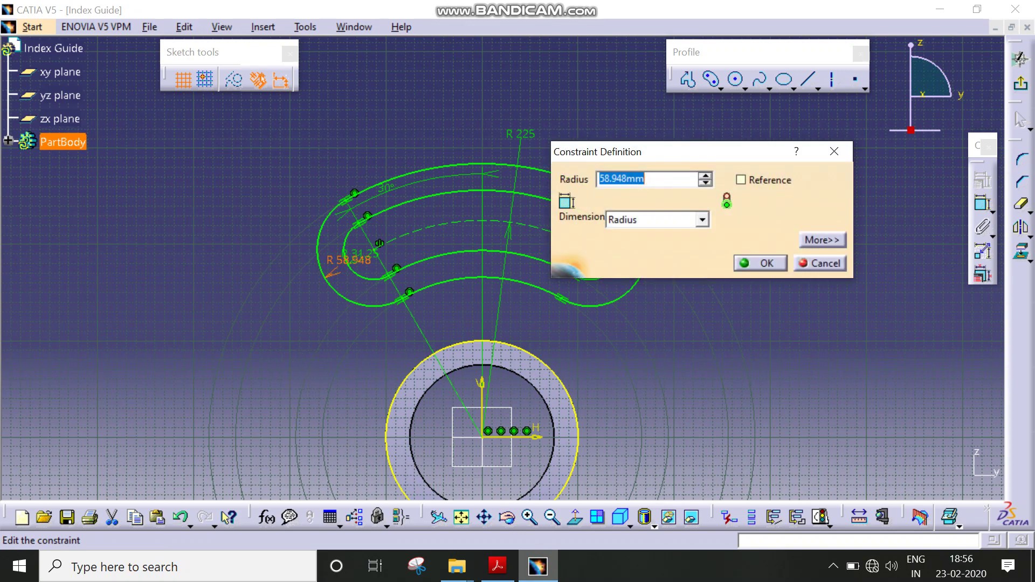
pyautogui.write('30')
pyautogui.press('Return')
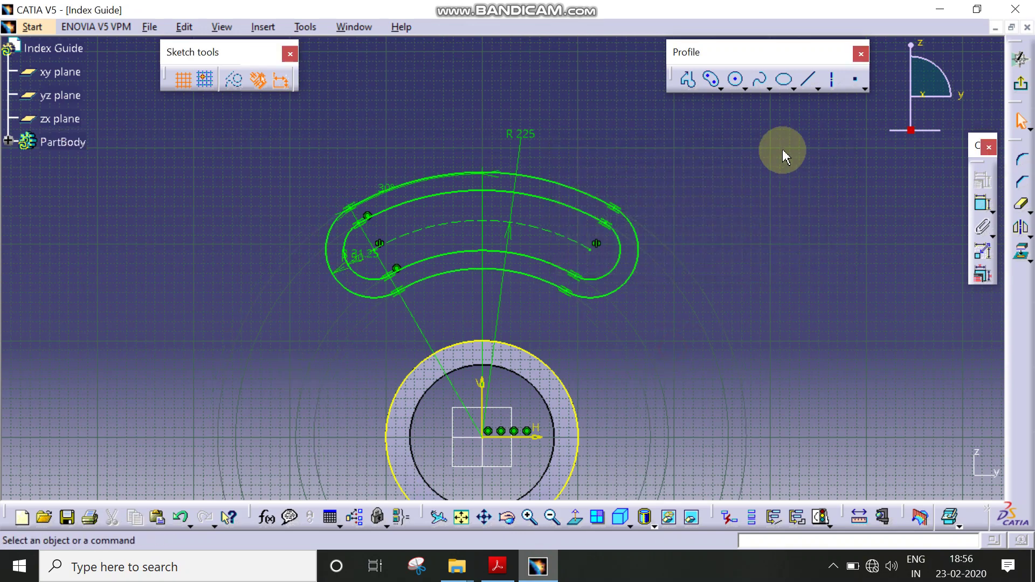
# Draw a vertical line from the tube circle to the slot and mirror it across the vertical axis
pyautogui.click(806, 80)
pyautogui.moveTo(532, 313)
pyautogui.mouseDown(button='middle')
pyautogui.moveTo(570, 274)
pyautogui.moveTo(496, 307)
pyautogui.mouseUp(button='middle')
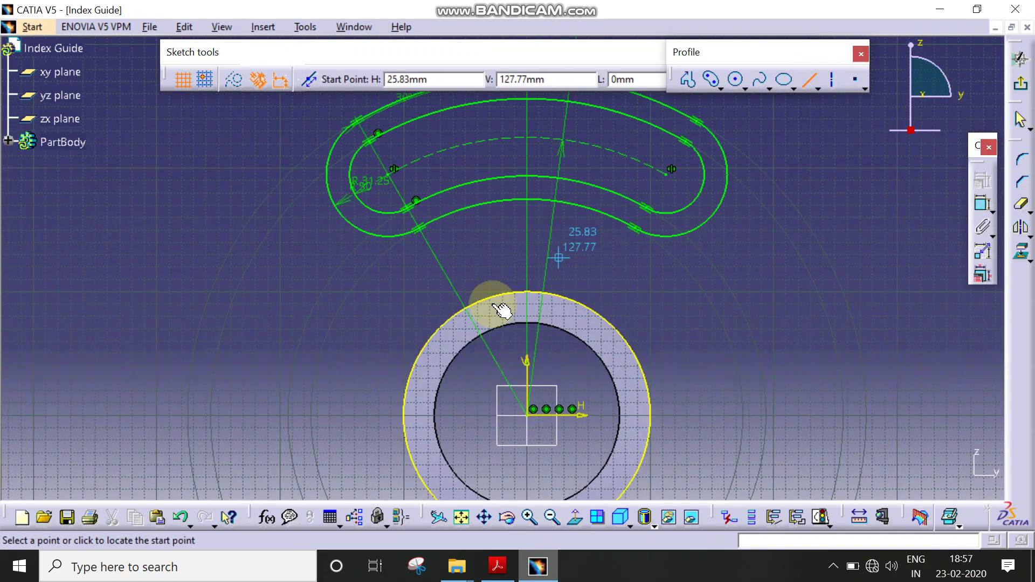
pyautogui.click(461, 311)
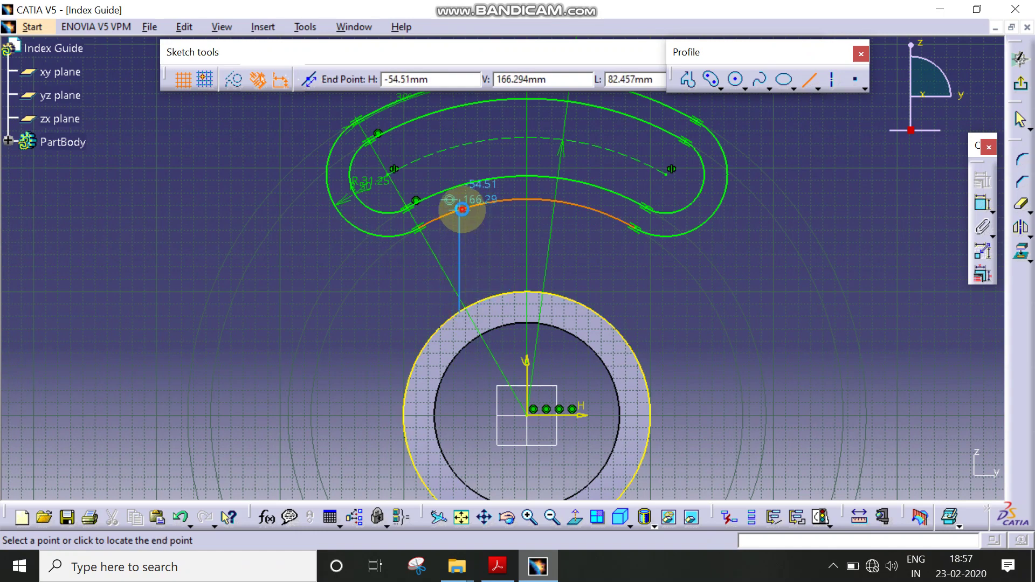
pyautogui.click(462, 209)
pyautogui.click(1021, 228)
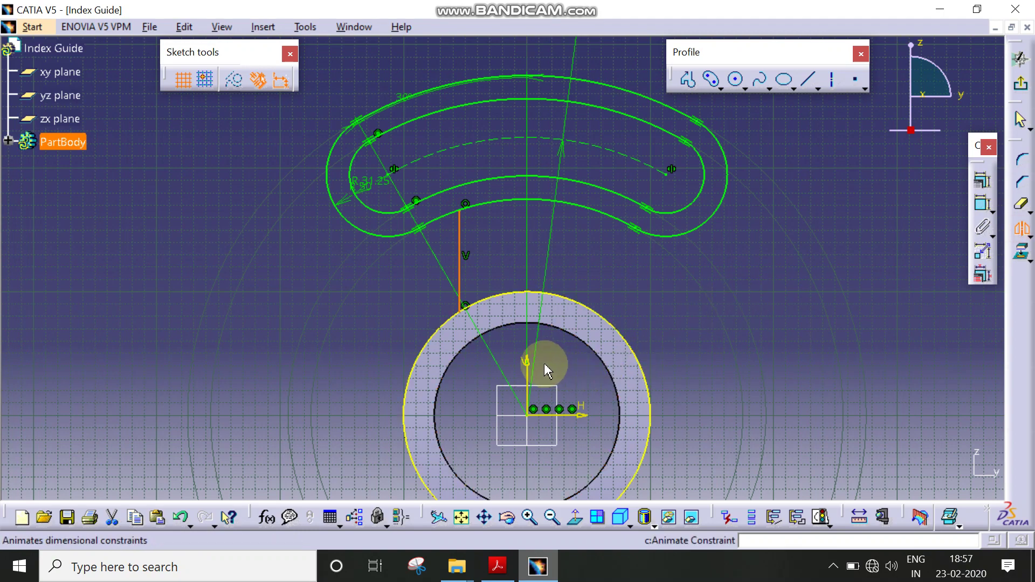
pyautogui.click(526, 362)
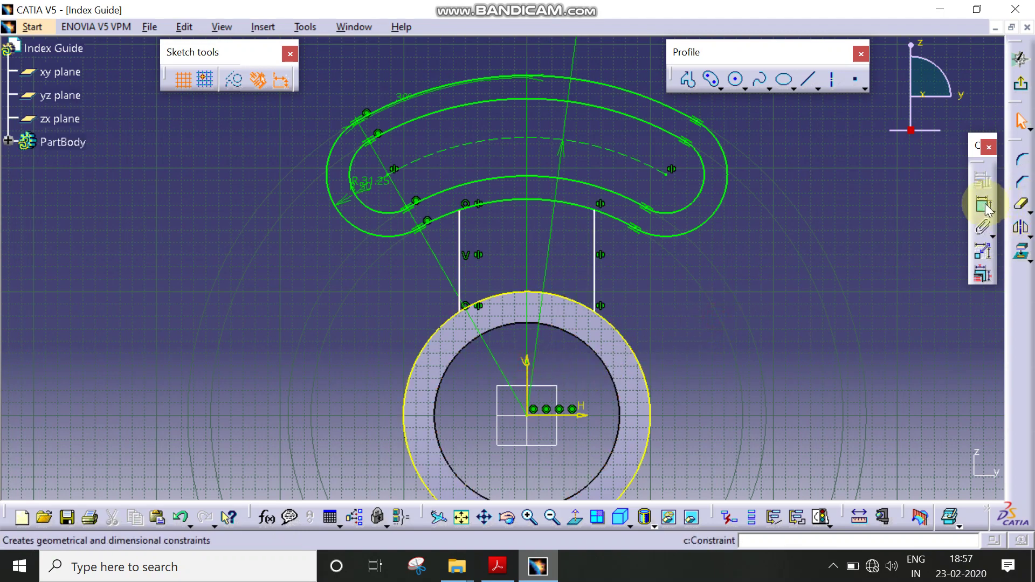
# Dimension the spacing between the two vertical lines to 150 mm
pyautogui.click(983, 205)
pyautogui.click(593, 247)
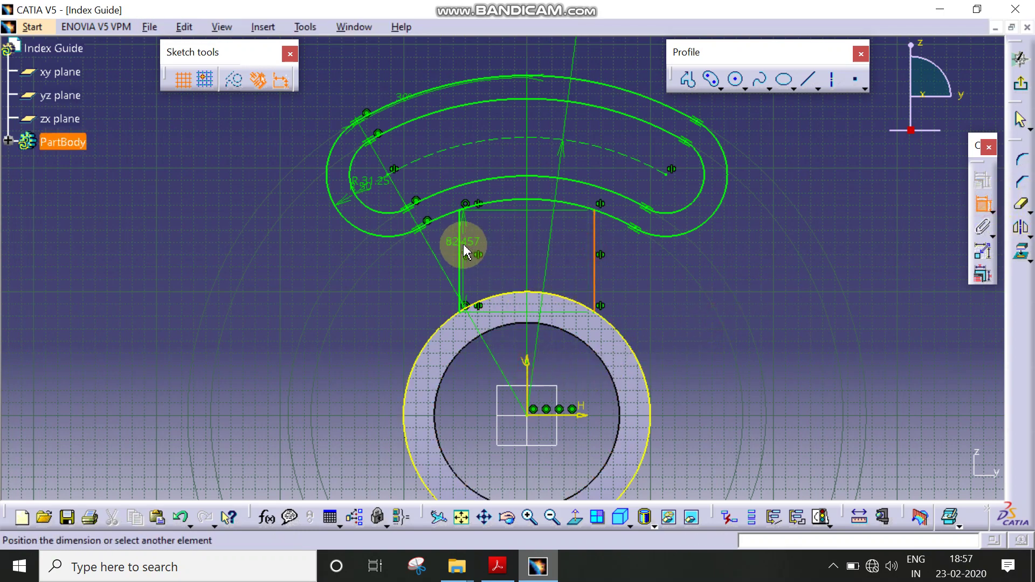
pyautogui.click(459, 233)
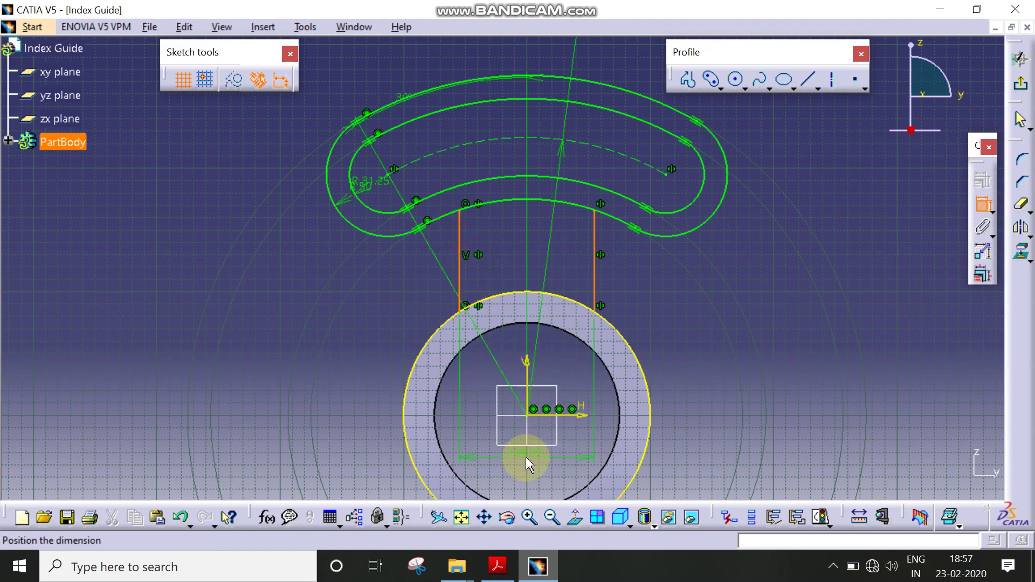
pyautogui.click(522, 156)
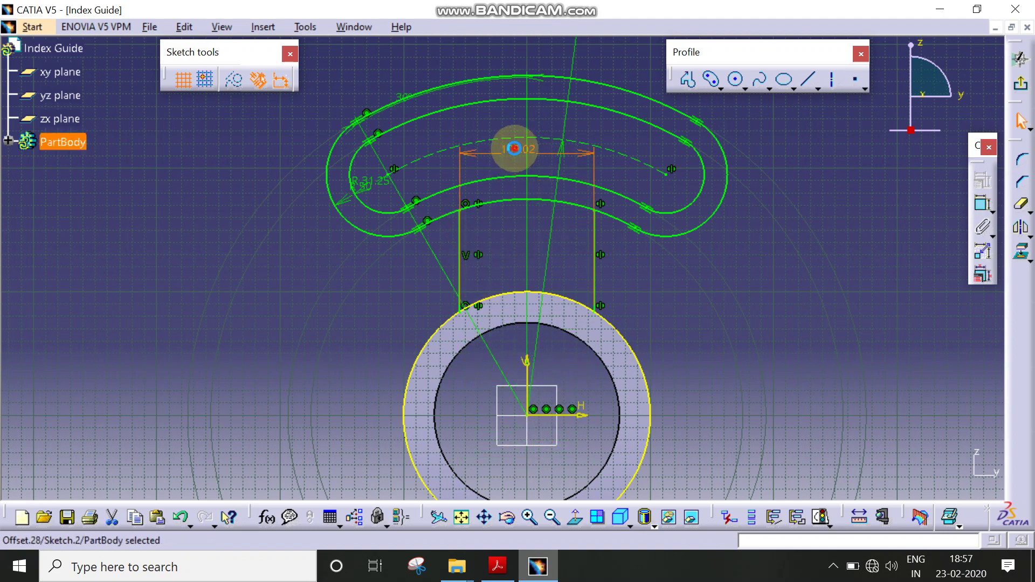
pyautogui.doubleClick(518, 151)
pyautogui.write('150')
pyautogui.press('Return')
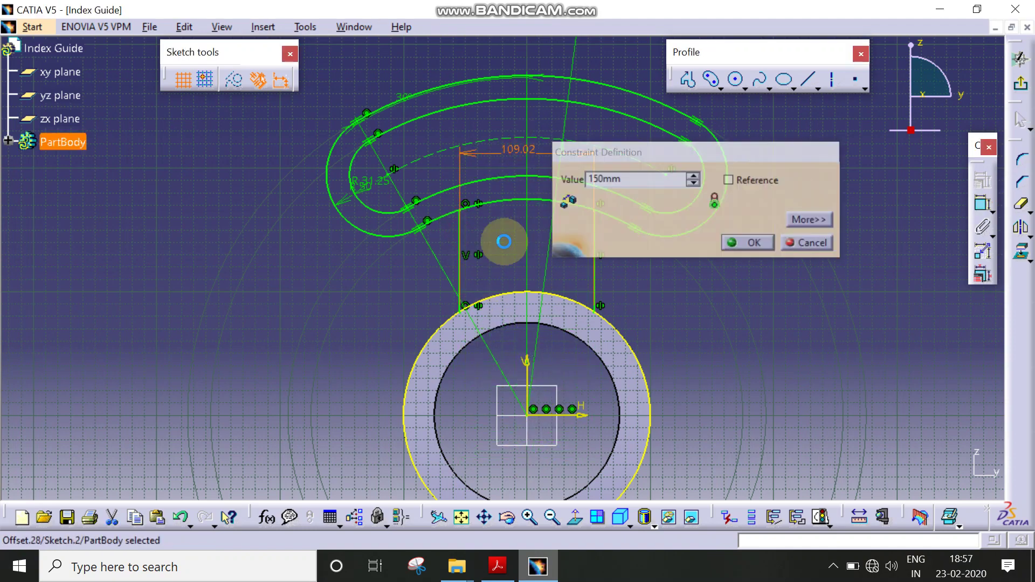
pyautogui.click(497, 567)
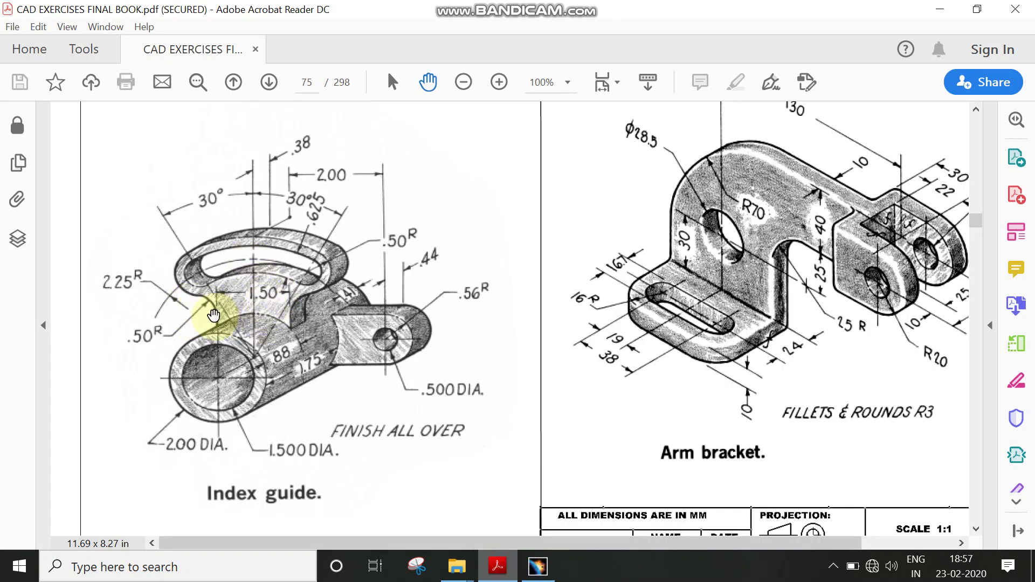
pyautogui.click(538, 566)
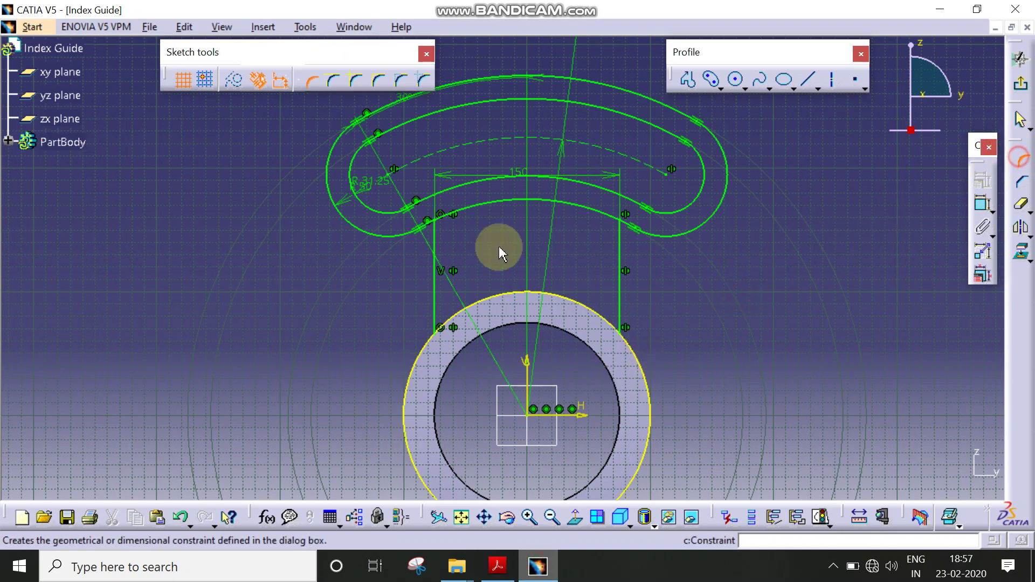
# Round both line-to-outer-slot joins with R50 corners
pyautogui.scroll(5, 469, 293)
pyautogui.click(363, 268)
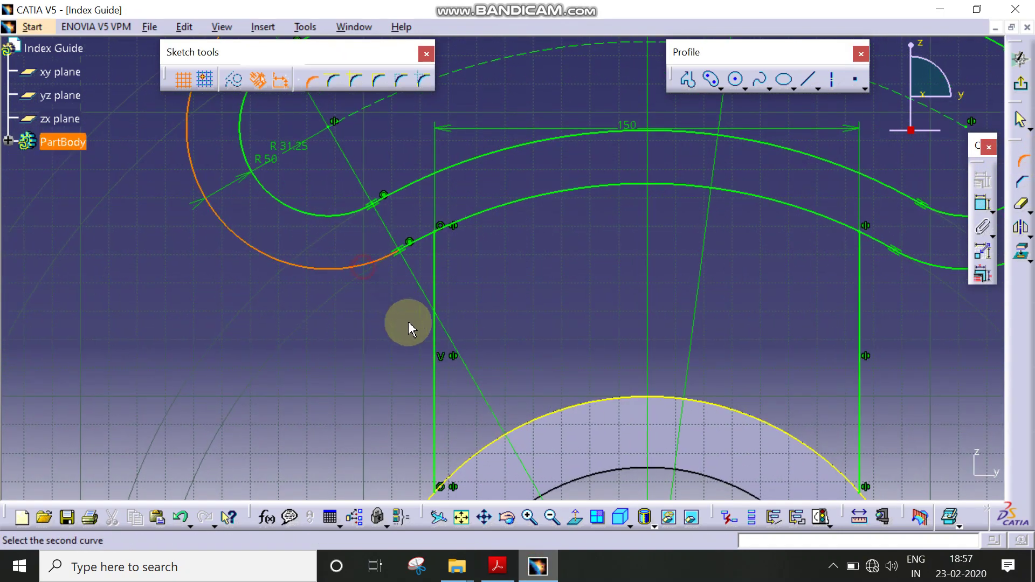
pyautogui.click(432, 338)
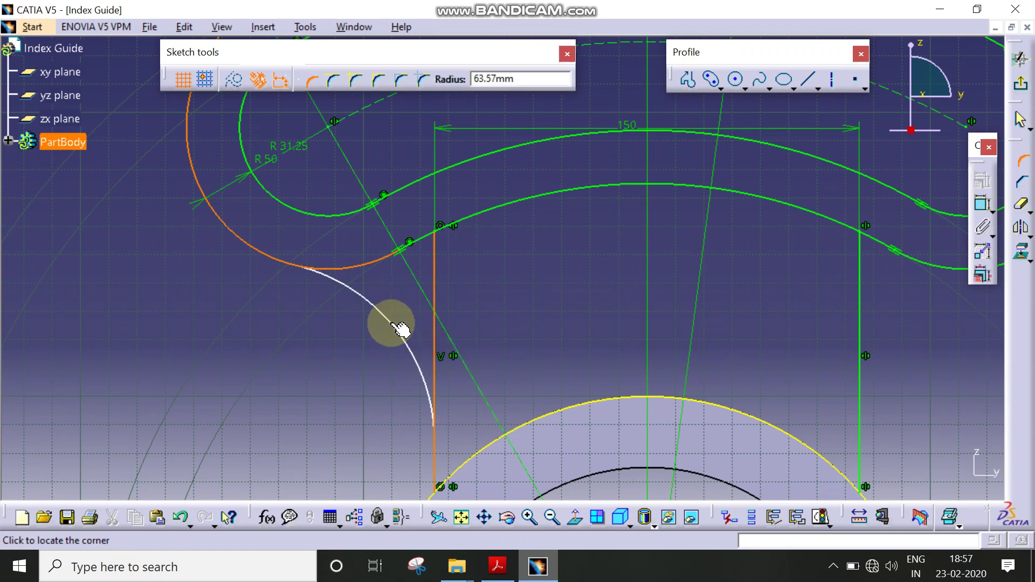
pyautogui.write('50')
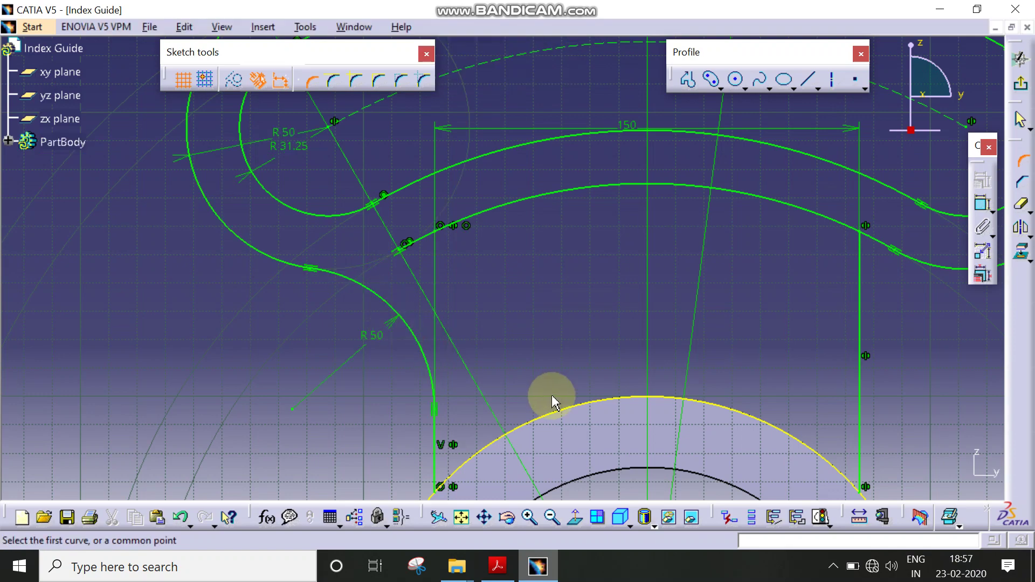
pyautogui.moveTo(532, 352); pyautogui.dragTo(561, 347, button='middle')
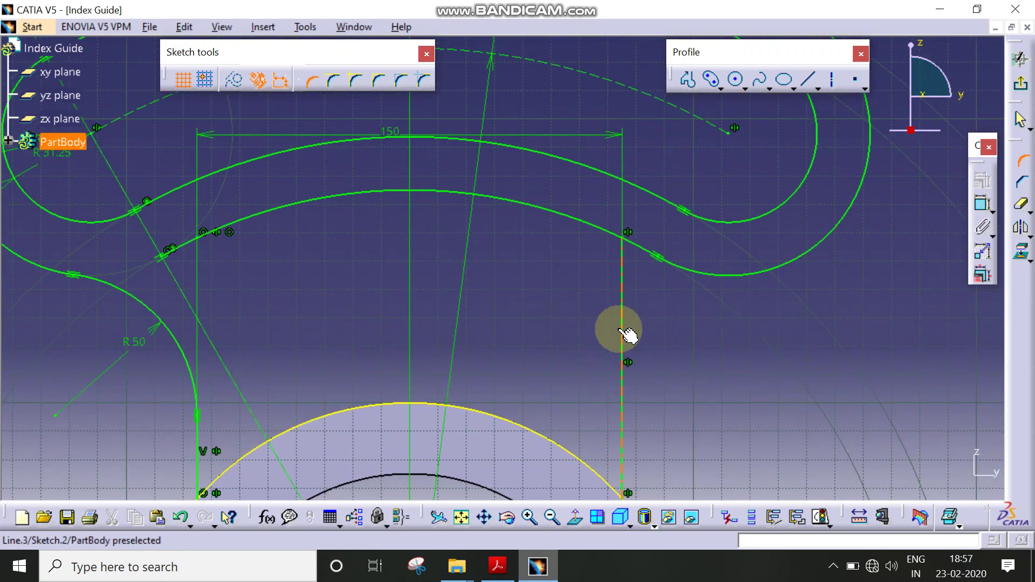
pyautogui.click(621, 333)
pyautogui.click(701, 273)
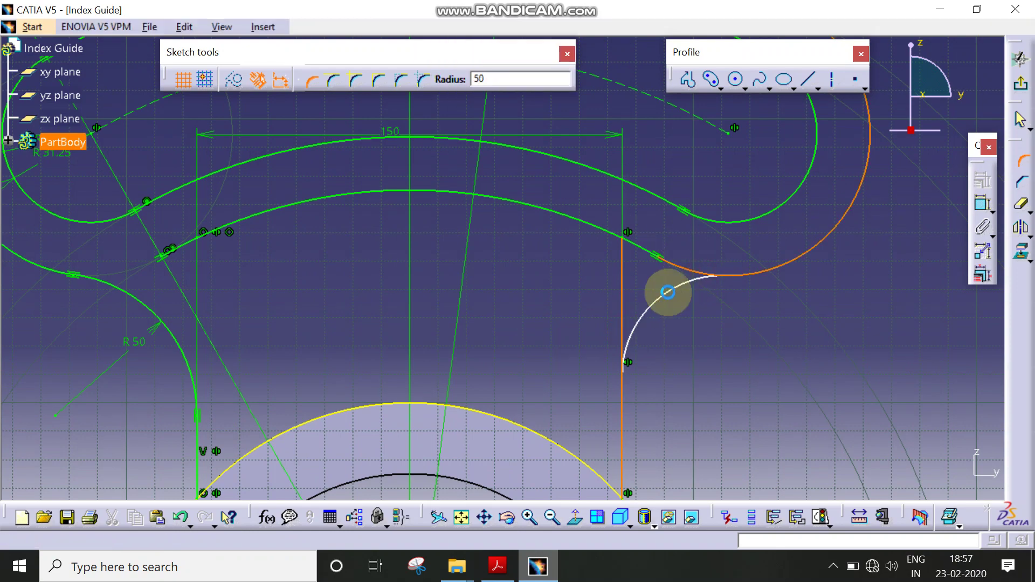
pyautogui.click(670, 291)
pyautogui.moveTo(827, 311)
pyautogui.mouseDown(button='middle')
pyautogui.moveTo(834, 330)
pyautogui.moveTo(897, 294)
pyautogui.mouseUp(button='middle')
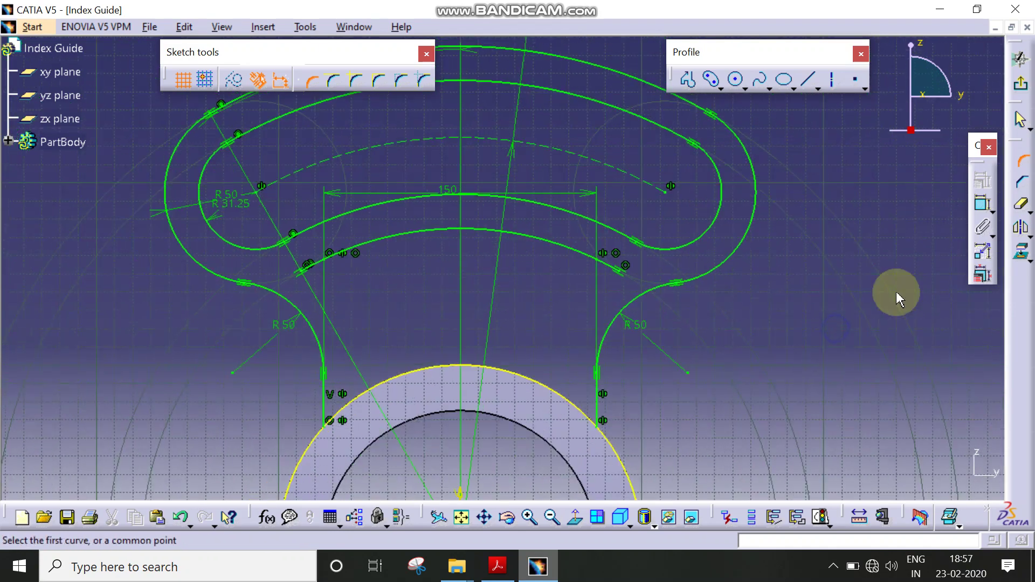
pyautogui.click(1022, 160)
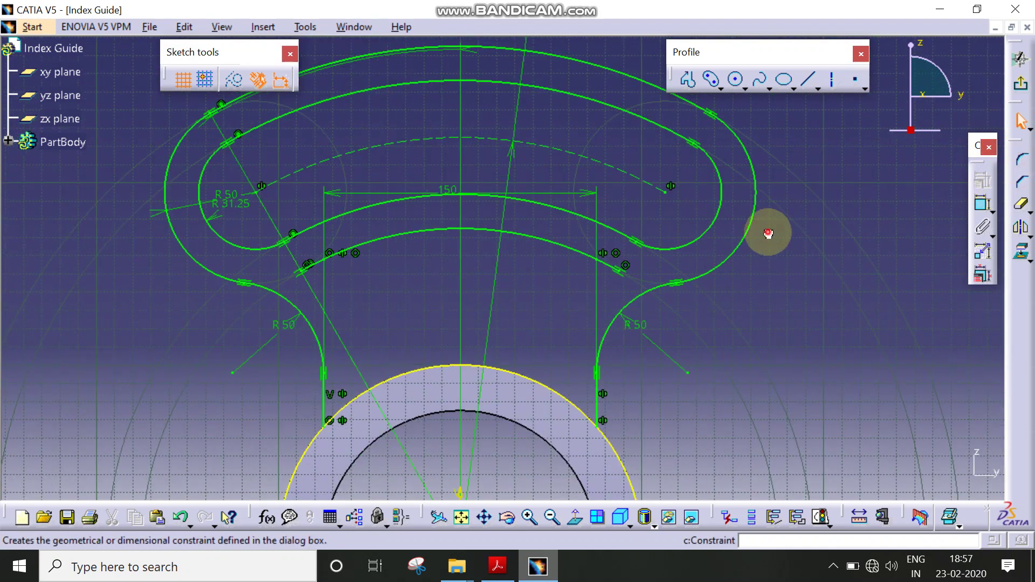
# Trim away the inner slot arc and tube circle segment between the lines
pyautogui.click(1020, 206)
pyautogui.click(533, 234)
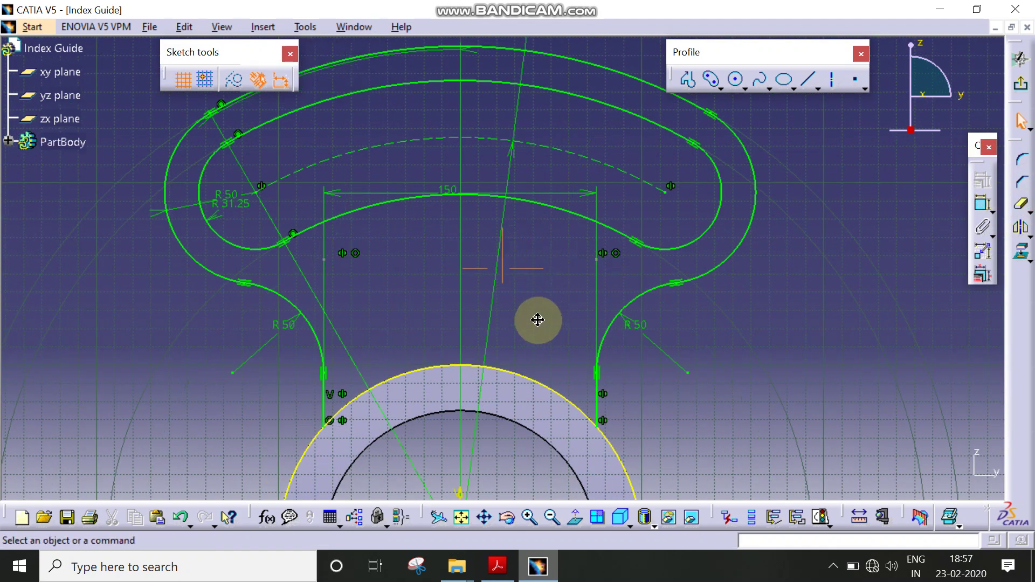
pyautogui.moveTo(538, 319); pyautogui.dragTo(536, 270, button='middle')
pyautogui.click(1020, 205)
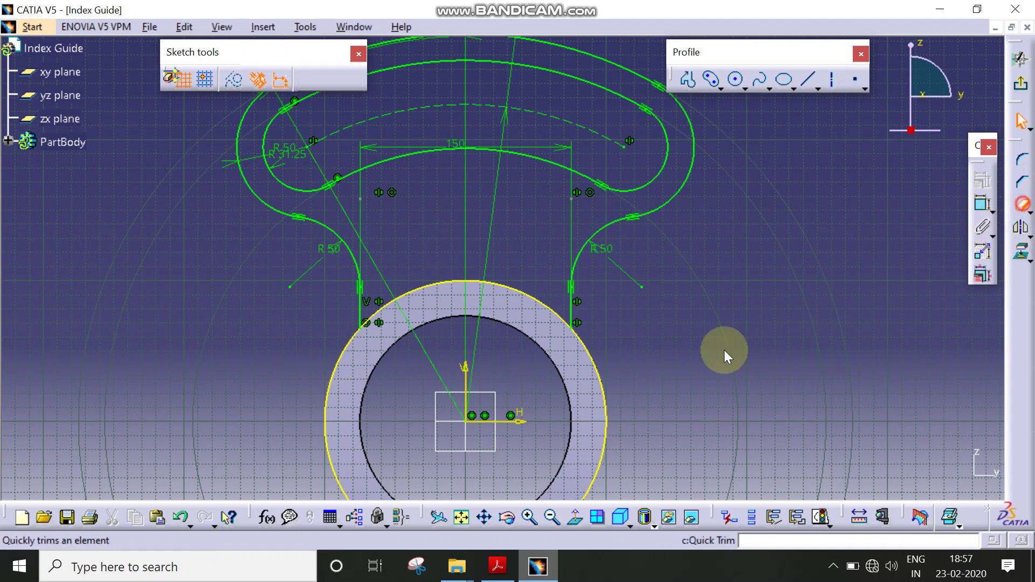
pyautogui.click(604, 362)
pyautogui.moveTo(641, 178); pyautogui.dragTo(497, 301, button='middle')
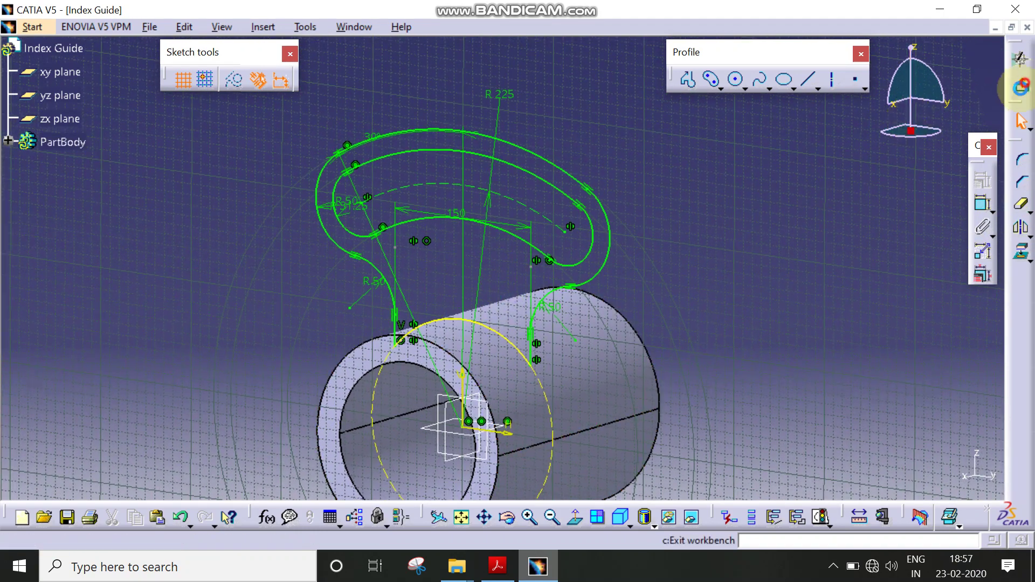
# Pad the arm sketch 38 mm in the reversed direction
pyautogui.click(1021, 86)
pyautogui.moveTo(591, 314); pyautogui.dragTo(573, 213, button='middle')
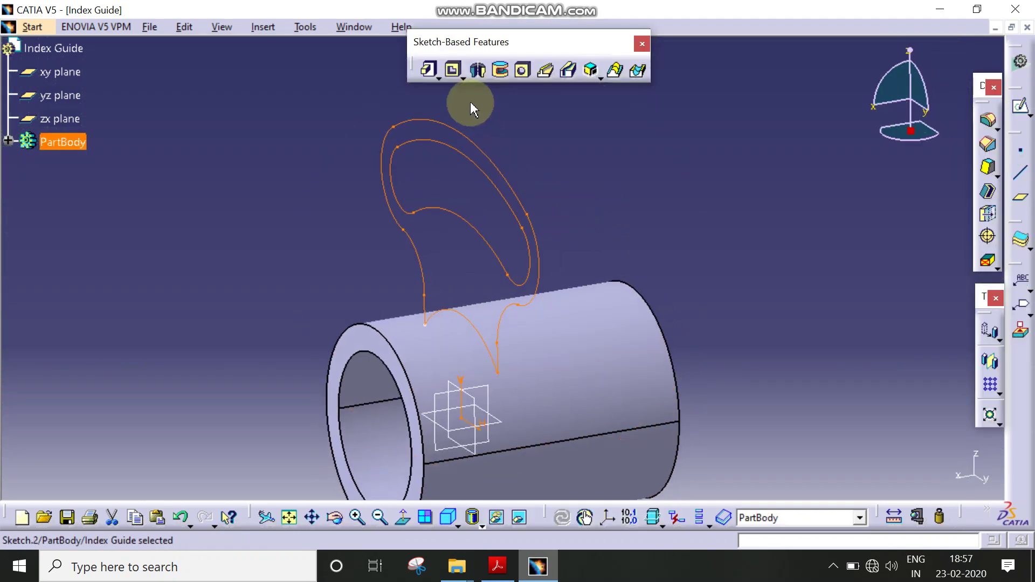
pyautogui.click(430, 69)
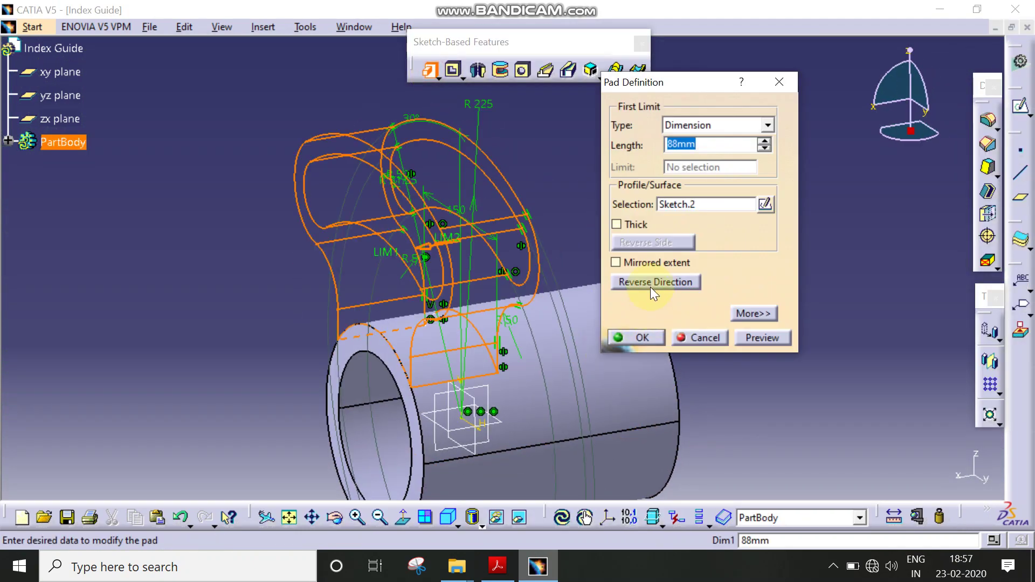
pyautogui.click(655, 286)
pyautogui.click(497, 567)
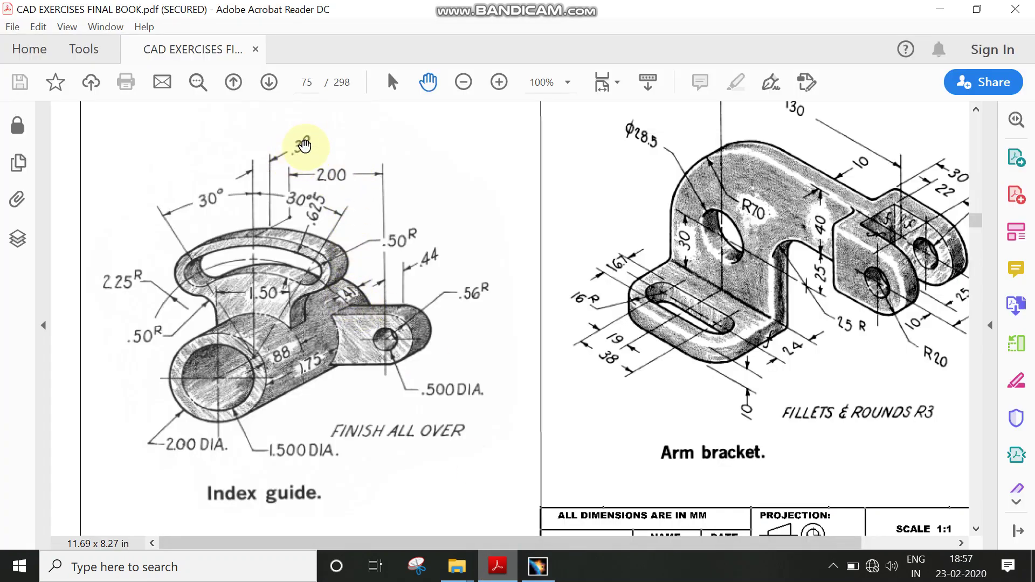
pyautogui.click(538, 566)
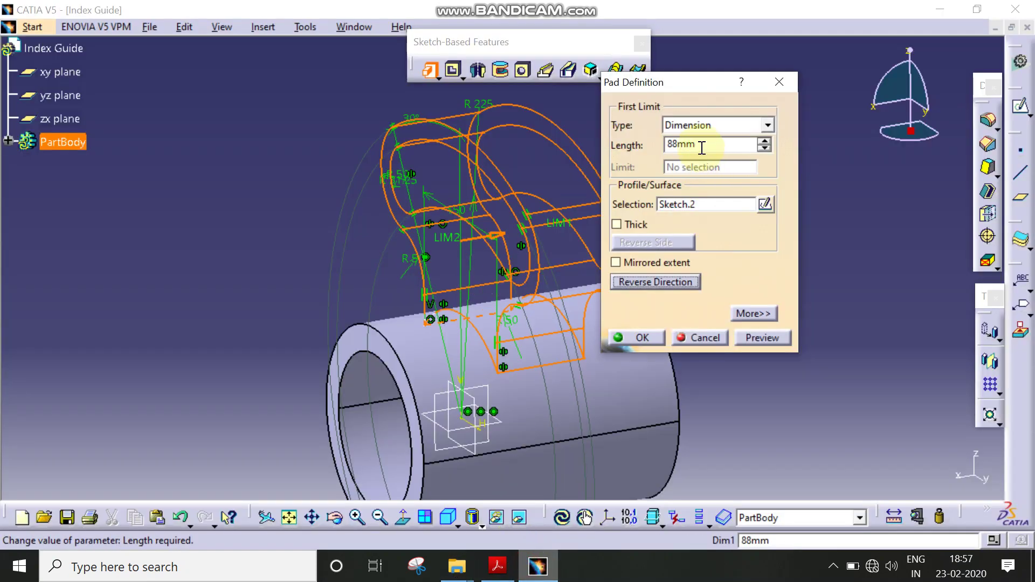
pyautogui.write('38')
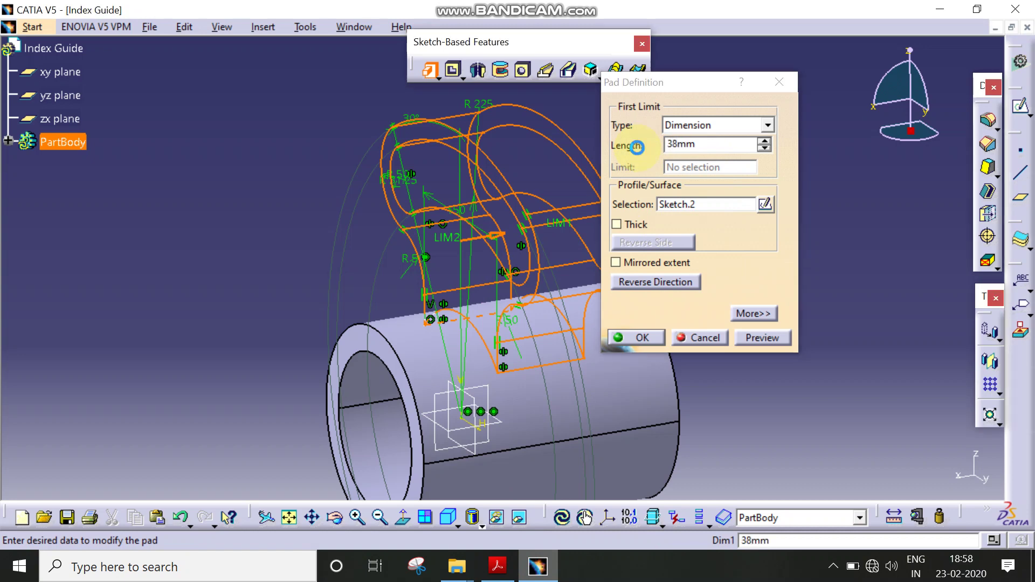
pyautogui.press('Return')
pyautogui.moveTo(529, 358); pyautogui.dragTo(523, 315, button='middle')
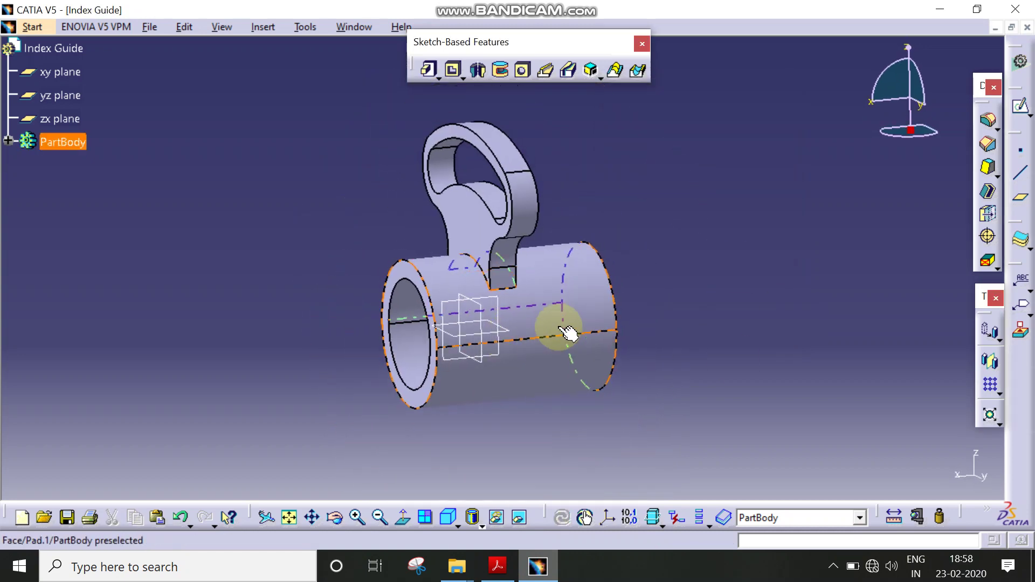
pyautogui.click(690, 306)
pyautogui.click(506, 566)
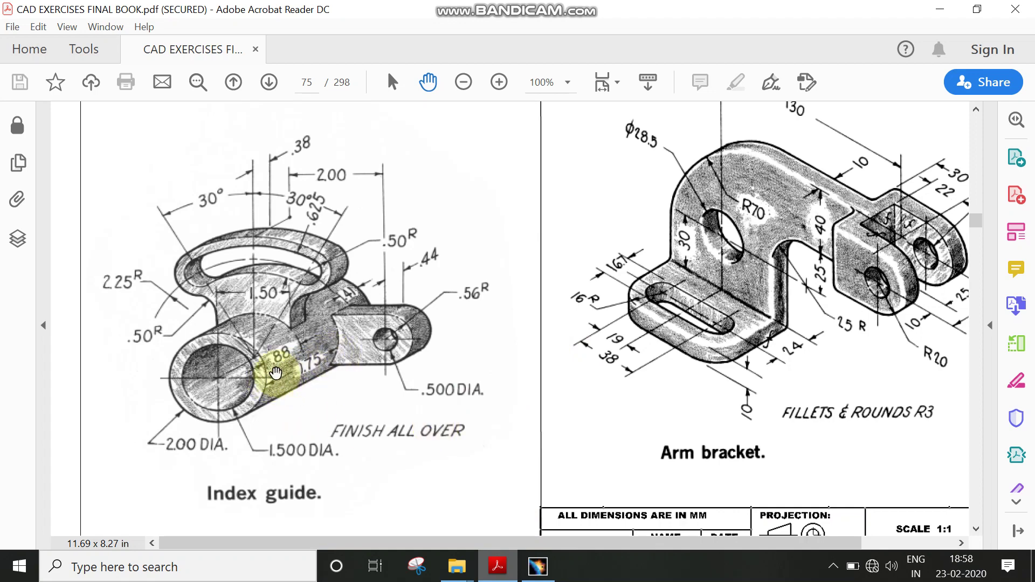
pyautogui.click(538, 566)
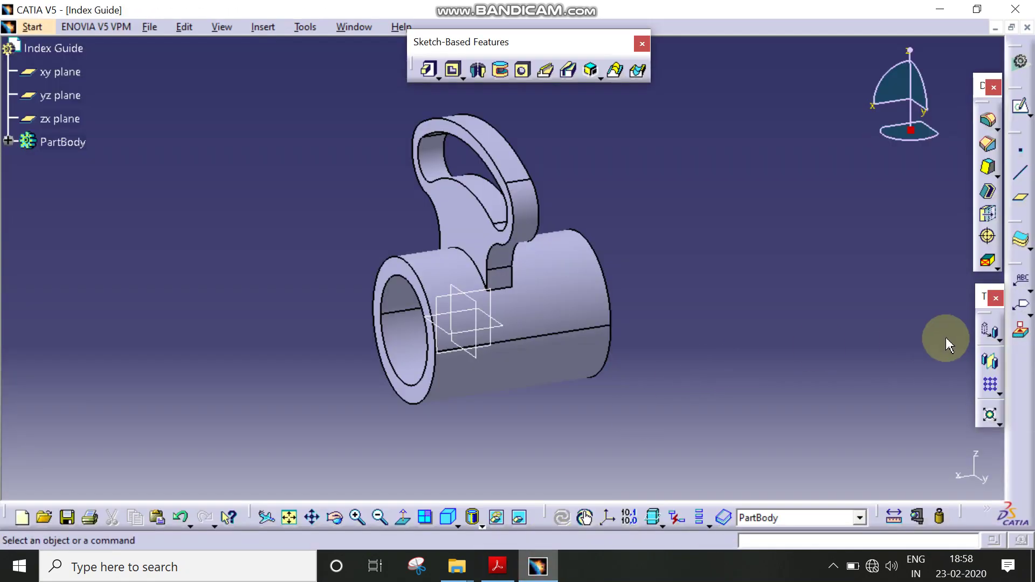
# Create a plane offset 175 mm from the tube's end face, reversed into the tube
pyautogui.click(1023, 205)
pyautogui.moveTo(520, 394)
pyautogui.mouseDown(button='middle')
pyautogui.moveTo(574, 381)
pyautogui.moveTo(430, 331)
pyautogui.moveTo(530, 369)
pyautogui.mouseUp(button='middle')
pyautogui.click(428, 410)
pyautogui.click(844, 379)
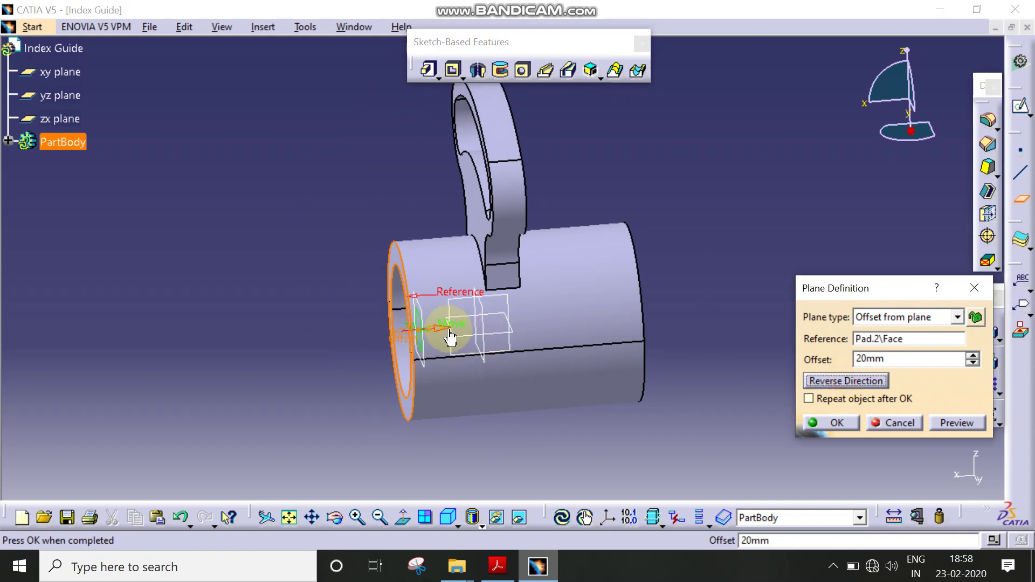
pyautogui.doubleClick(890, 352)
pyautogui.write('175')
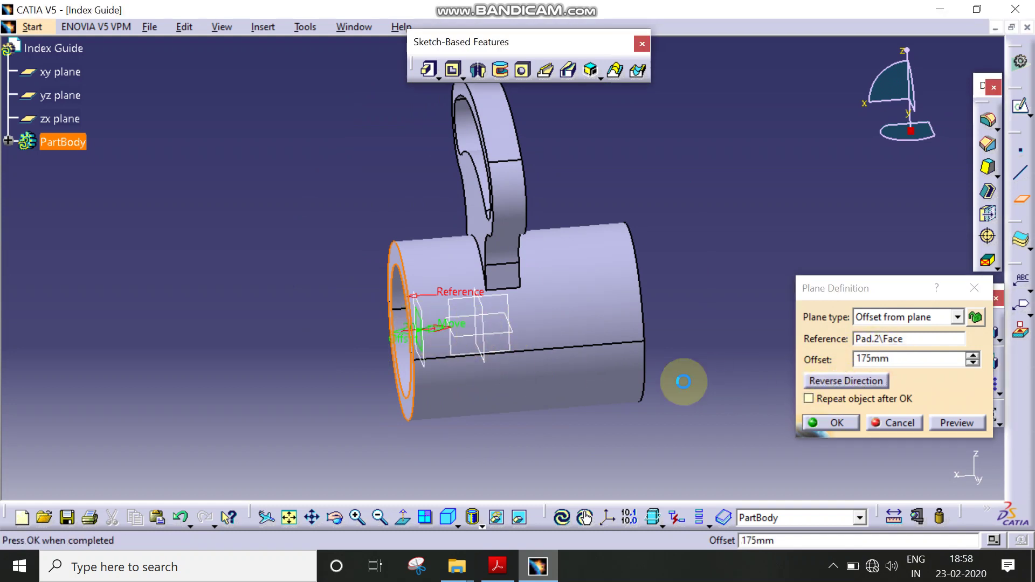
pyautogui.press('Return')
pyautogui.moveTo(682, 381)
pyautogui.mouseDown(button='middle')
pyautogui.moveTo(584, 322)
pyautogui.moveTo(636, 352)
pyautogui.mouseUp(button='middle')
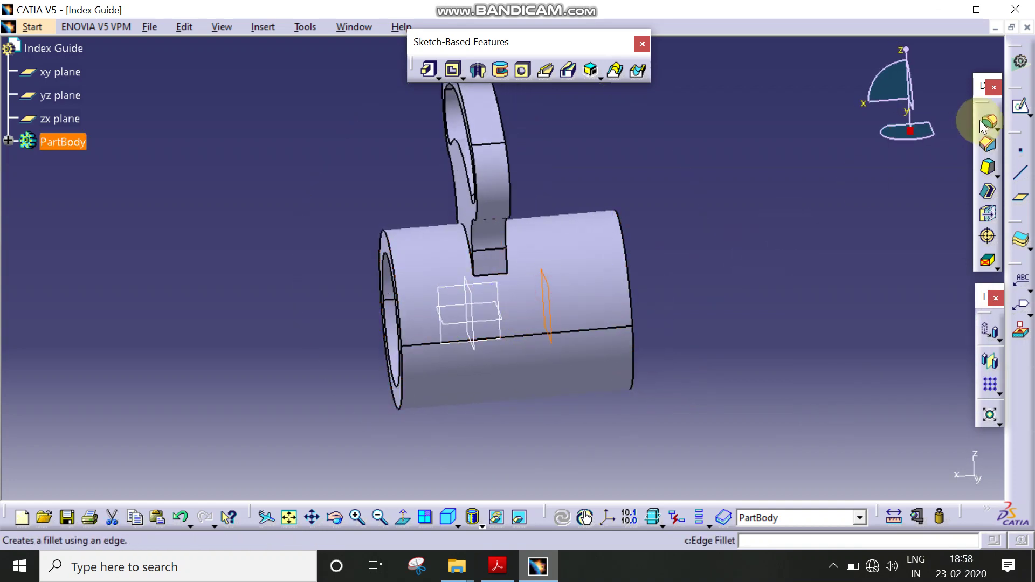
# Start a sketch on the offset plane, view it normal, and project the tube's outer edge
pyautogui.click(1020, 106)
pyautogui.click(619, 327)
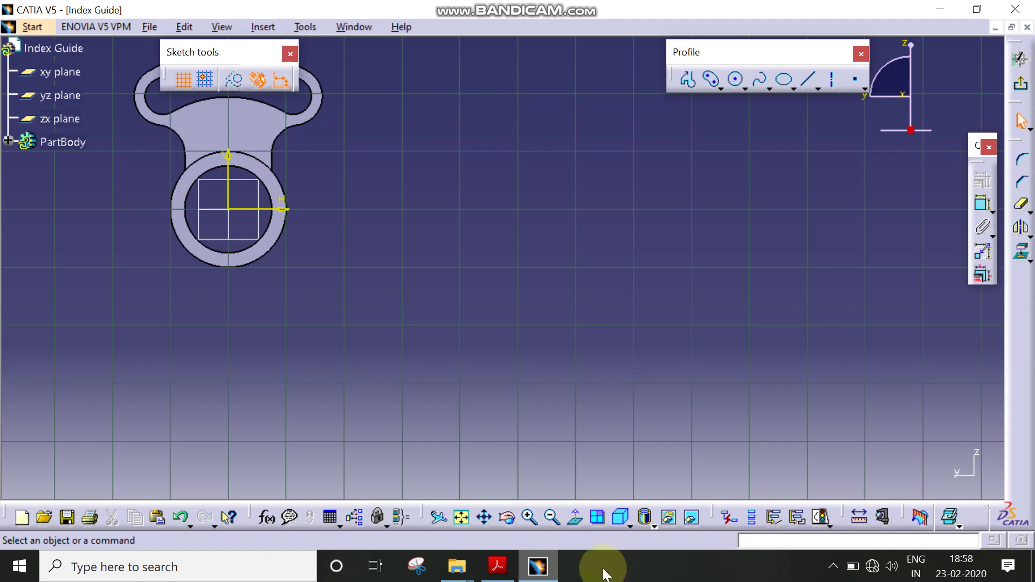
pyautogui.click(576, 515)
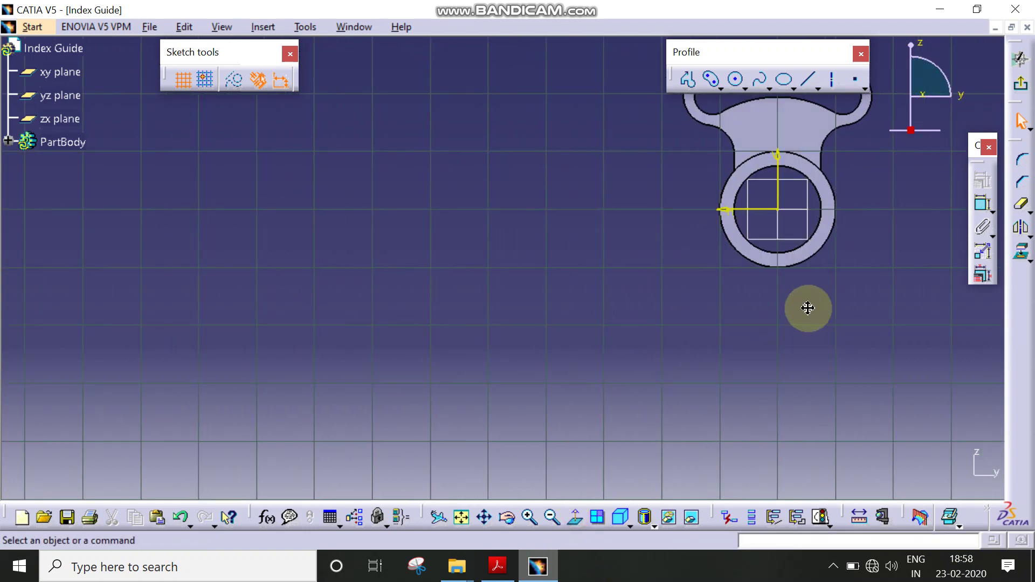
pyautogui.moveTo(807, 308)
pyautogui.mouseDown(button='middle')
pyautogui.moveTo(561, 374)
pyautogui.moveTo(684, 406)
pyautogui.moveTo(532, 348)
pyautogui.moveTo(532, 334)
pyautogui.mouseUp(button='middle')
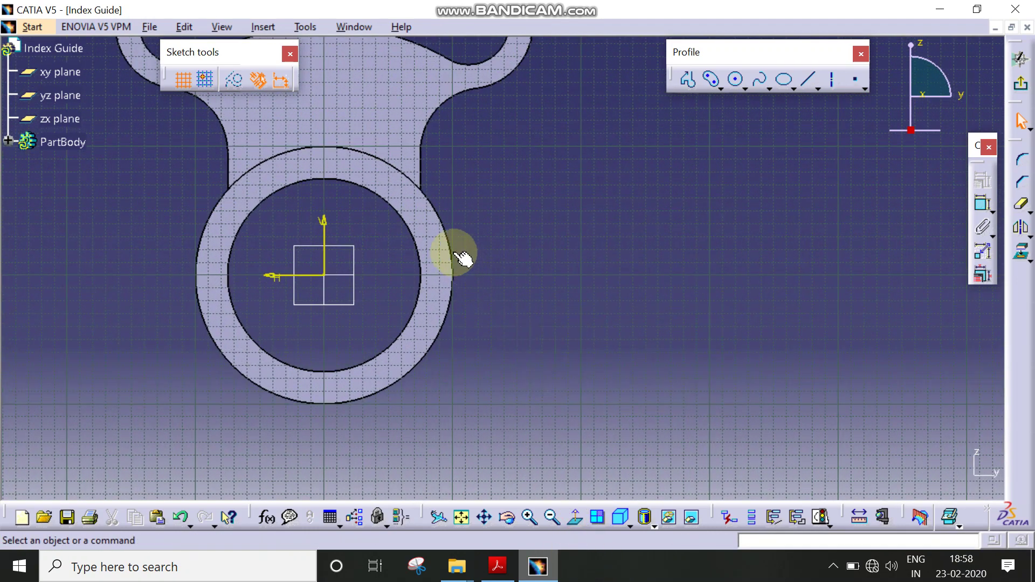
pyautogui.click(453, 254)
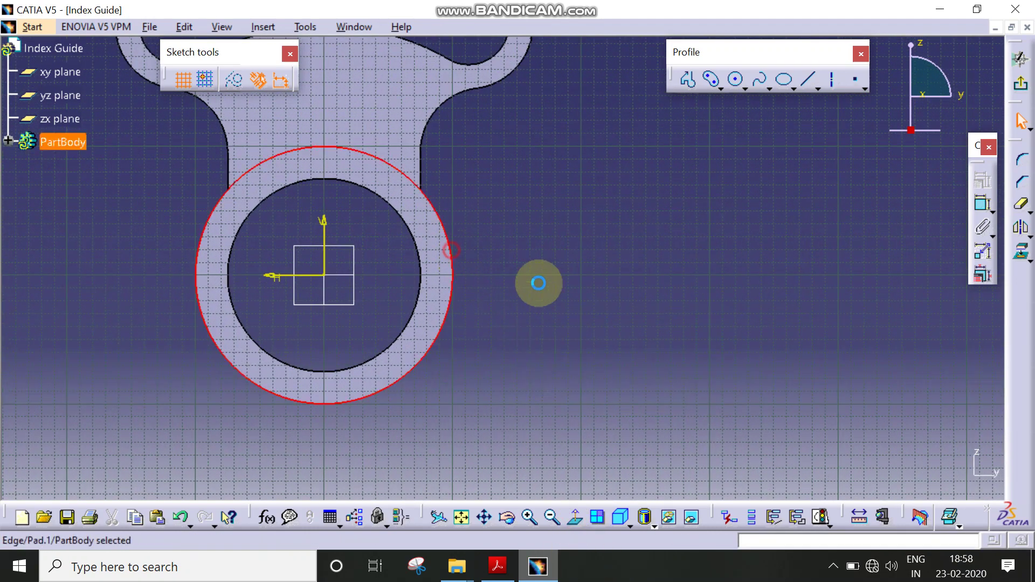
pyautogui.click(1022, 250)
pyautogui.moveTo(557, 247)
pyautogui.mouseDown(button='middle')
pyautogui.moveTo(599, 289)
pyautogui.moveTo(670, 240)
pyautogui.mouseUp(button='middle')
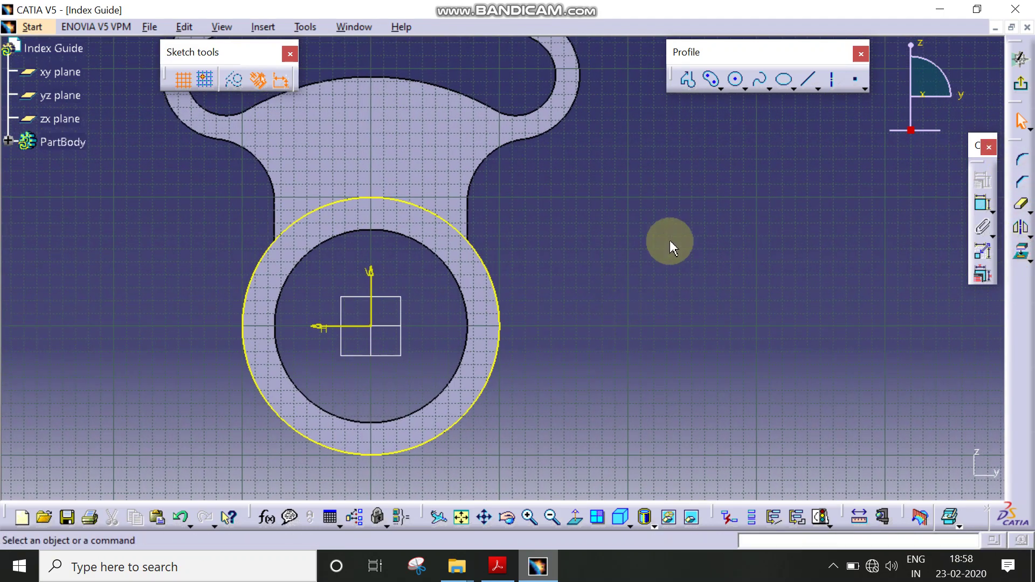
# Draw two concentric circles right of the tube for the side boss
pyautogui.click(737, 81)
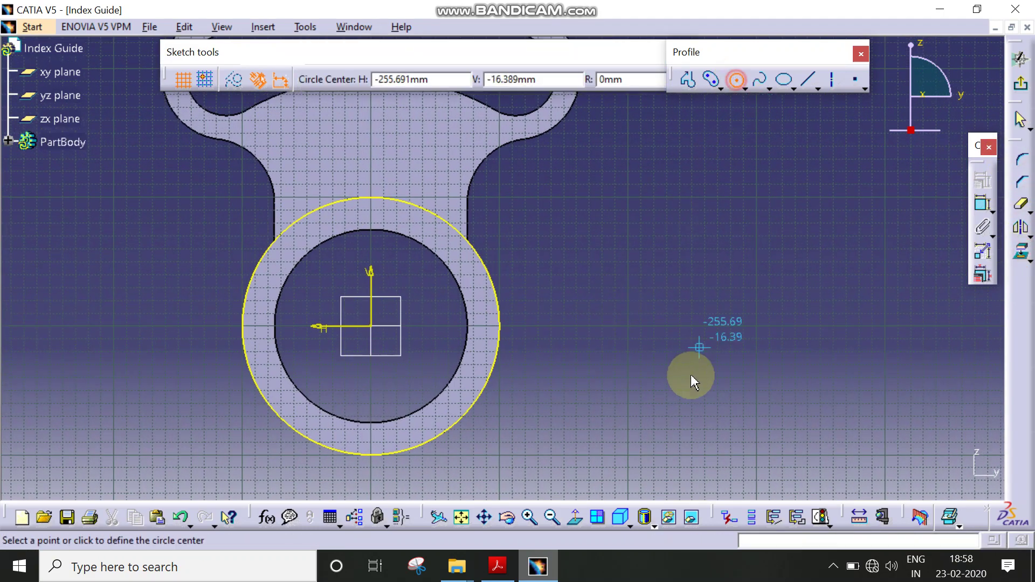
pyautogui.click(645, 327)
pyautogui.click(663, 300)
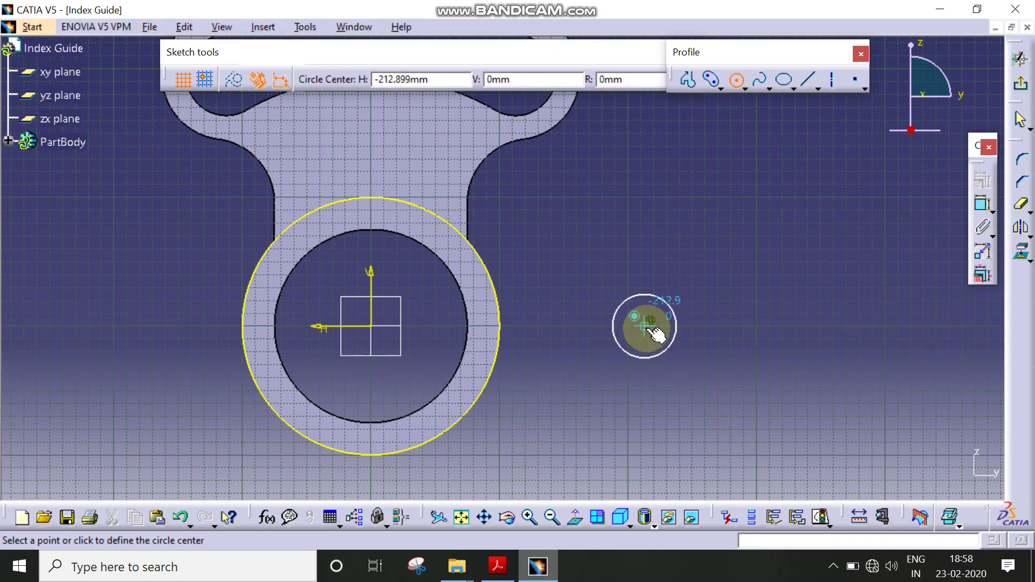
pyautogui.click(647, 325)
pyautogui.click(678, 282)
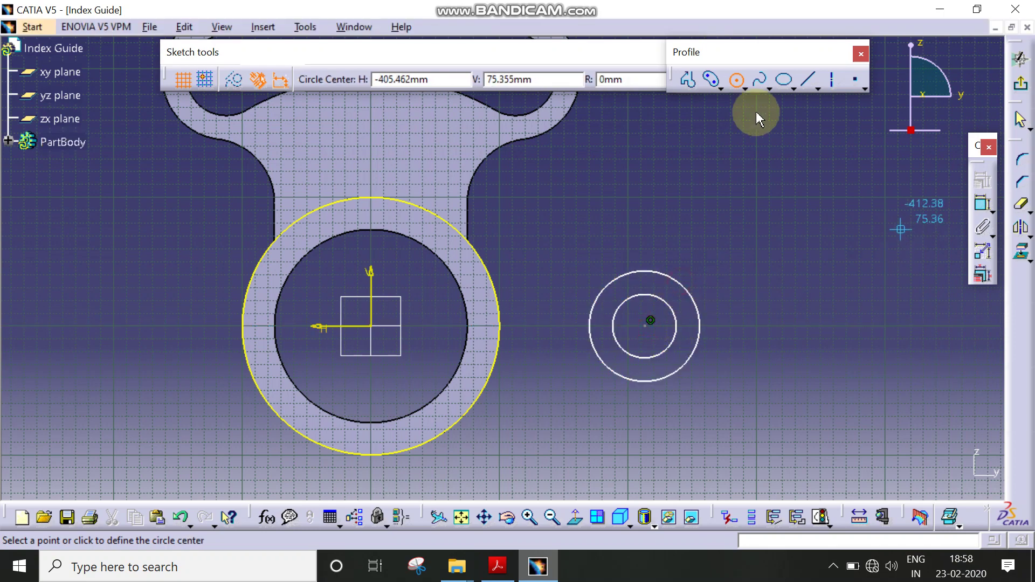
pyautogui.click(737, 81)
pyautogui.click(488, 566)
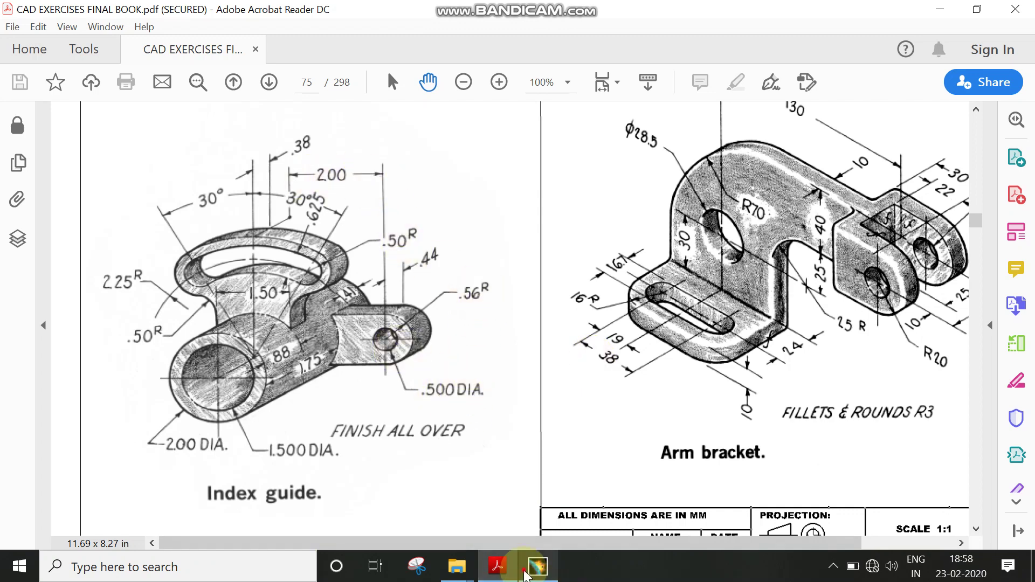
pyautogui.click(538, 565)
pyautogui.click(974, 205)
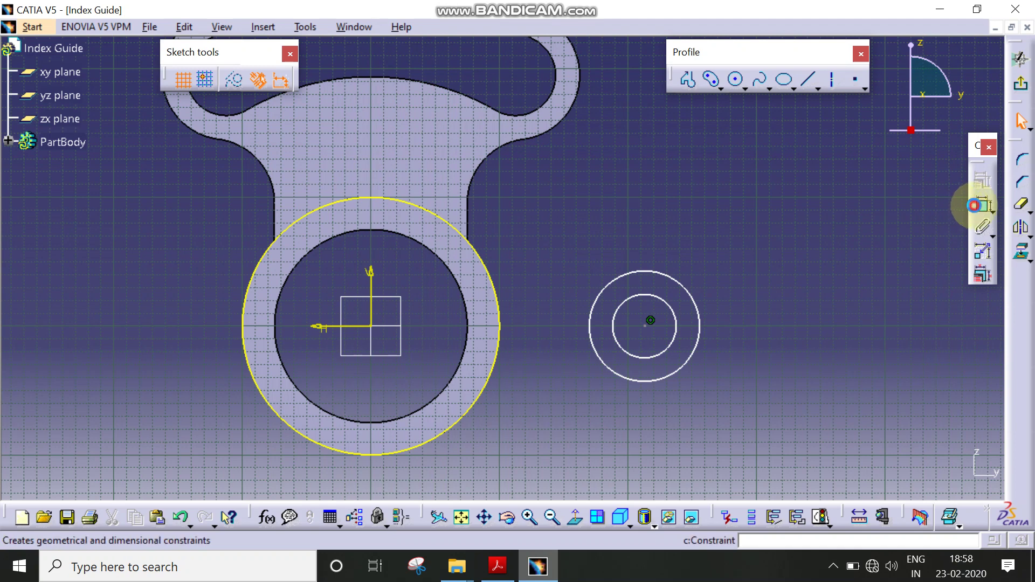
# Add a diameter dimension to a boss circle and set it to 50
pyautogui.click(695, 297)
pyautogui.click(723, 266)
pyautogui.doubleClick(721, 265)
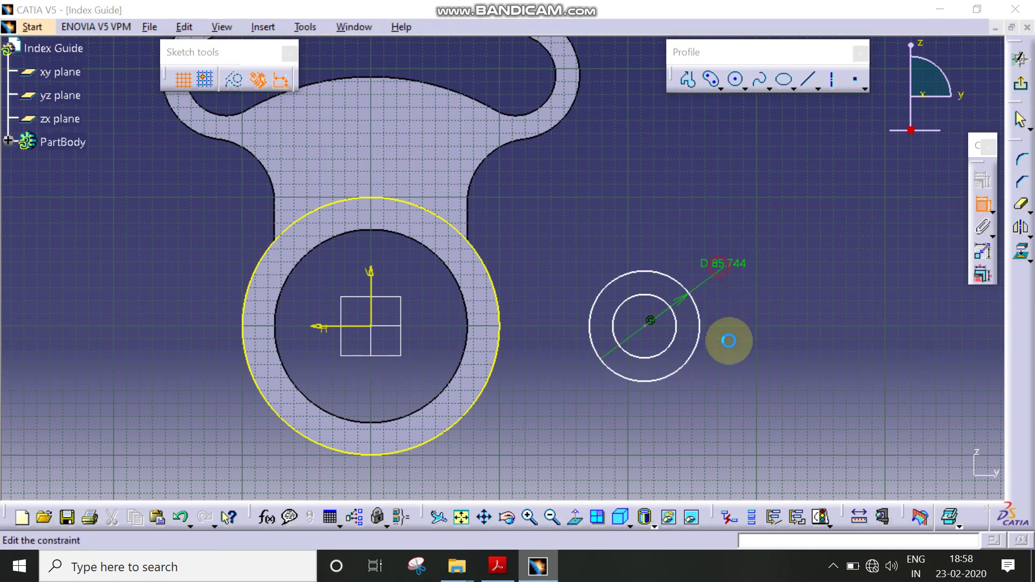
pyautogui.write('50mm')
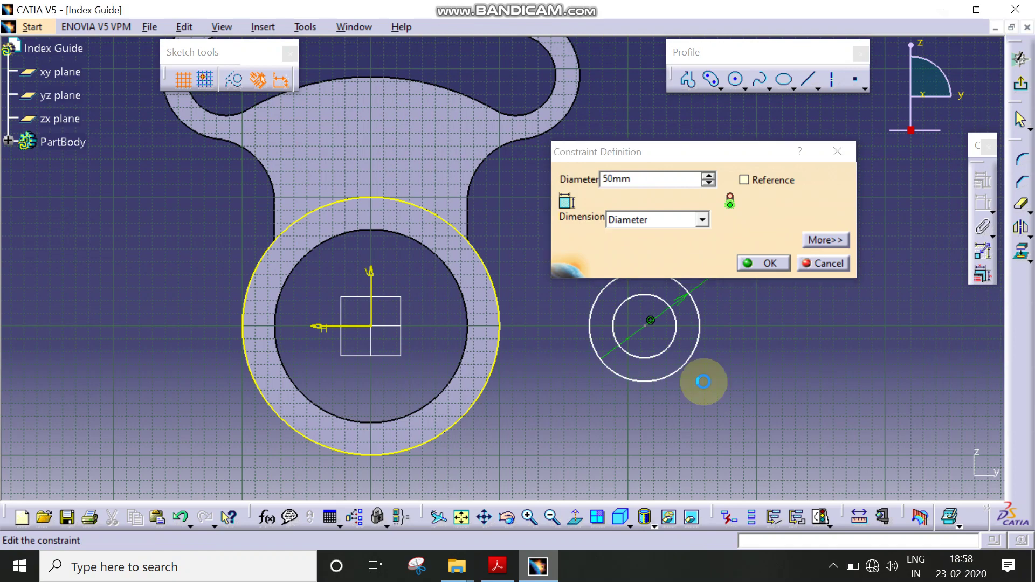
pyautogui.press('Return')
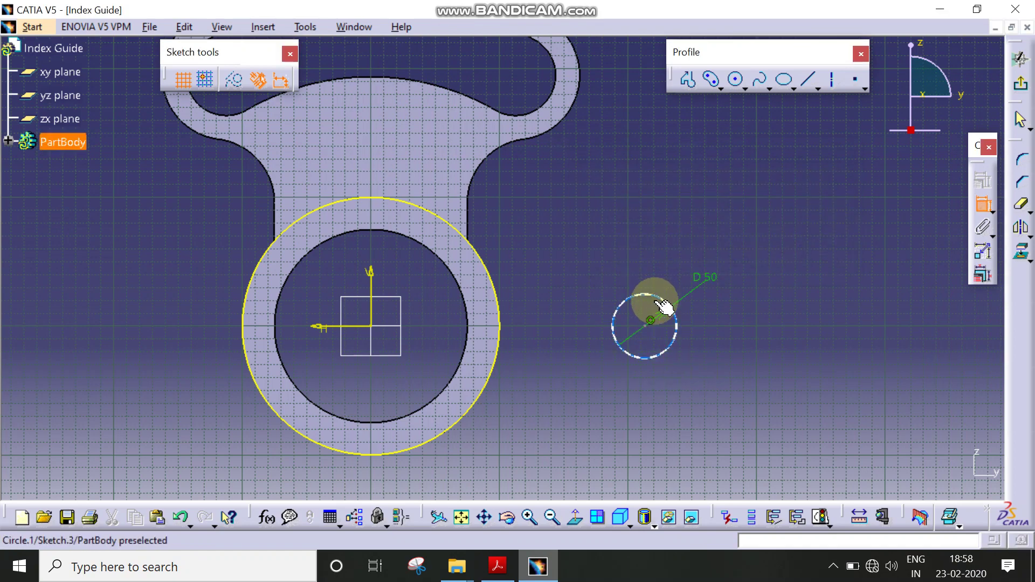
pyautogui.moveTo(664, 307)
pyautogui.mouseDown(button='middle')
pyautogui.moveTo(728, 319)
pyautogui.moveTo(529, 280)
pyautogui.moveTo(560, 184)
pyautogui.mouseUp(button='middle')
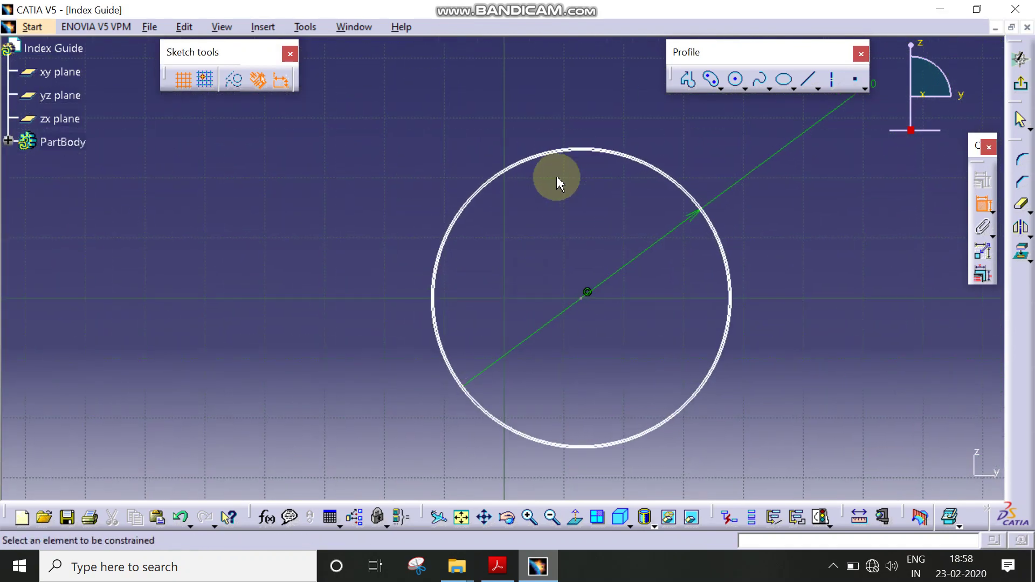
pyautogui.click(596, 150)
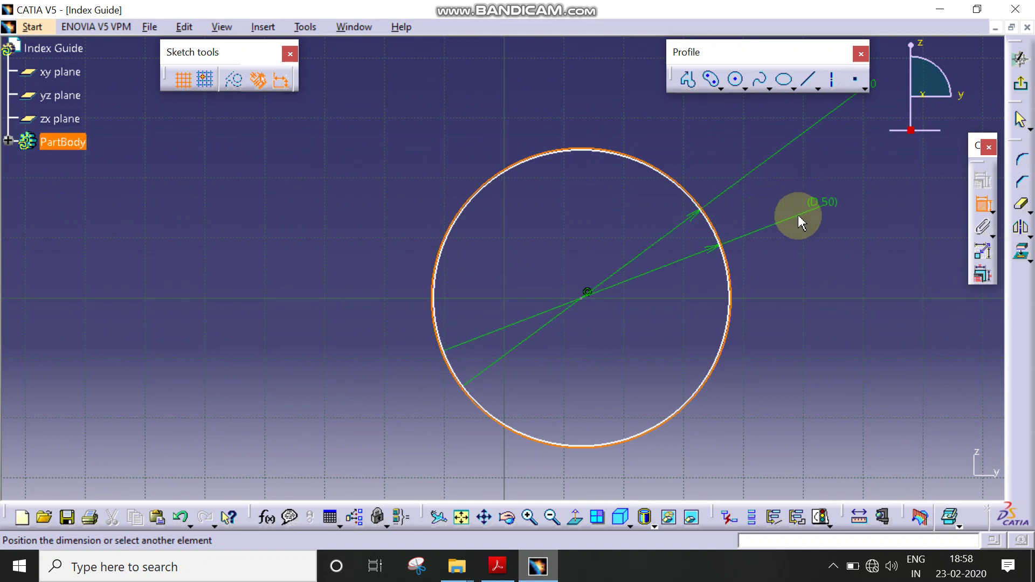
pyautogui.hotkey('ctrl', 'z')
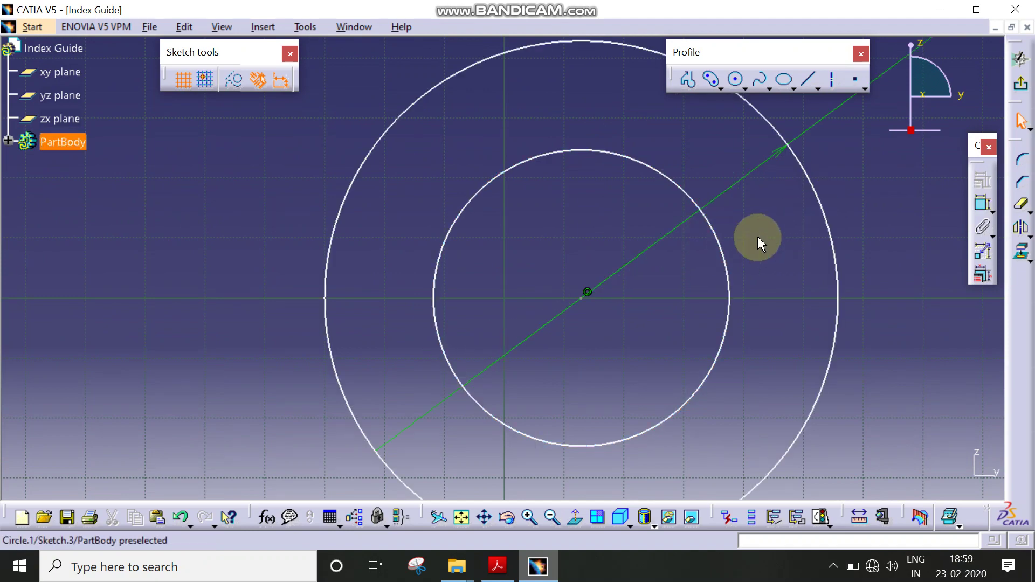
pyautogui.moveTo(758, 236)
pyautogui.mouseDown(button='middle')
pyautogui.moveTo(560, 428)
pyautogui.moveTo(514, 326)
pyautogui.mouseUp(button='middle')
# Constrain the inner circle to diameter 50 and change the outer to radius 56
pyautogui.click(518, 326)
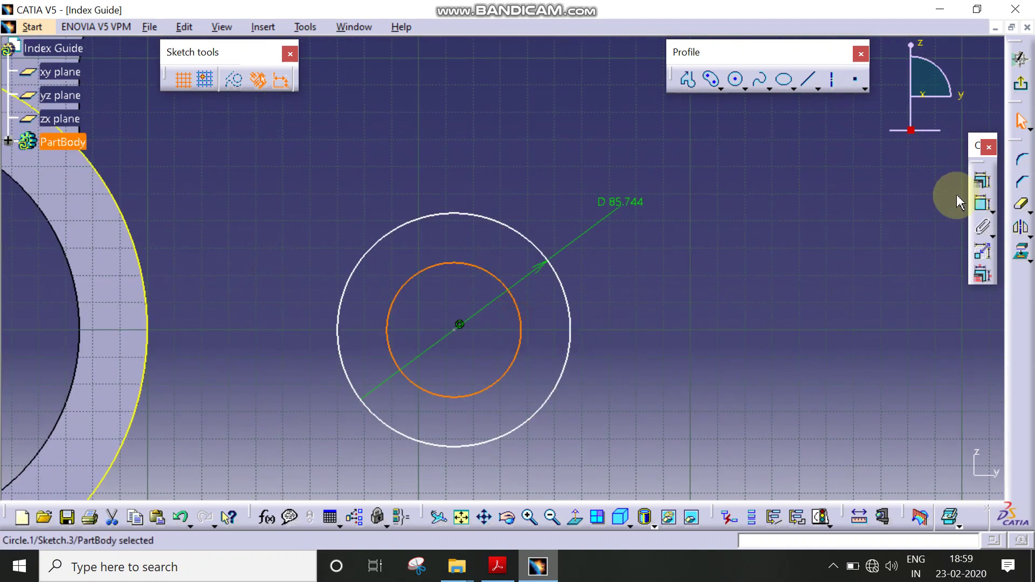
pyautogui.click(983, 203)
pyautogui.click(671, 339)
pyautogui.moveTo(782, 324); pyautogui.dragTo(720, 322, button='middle')
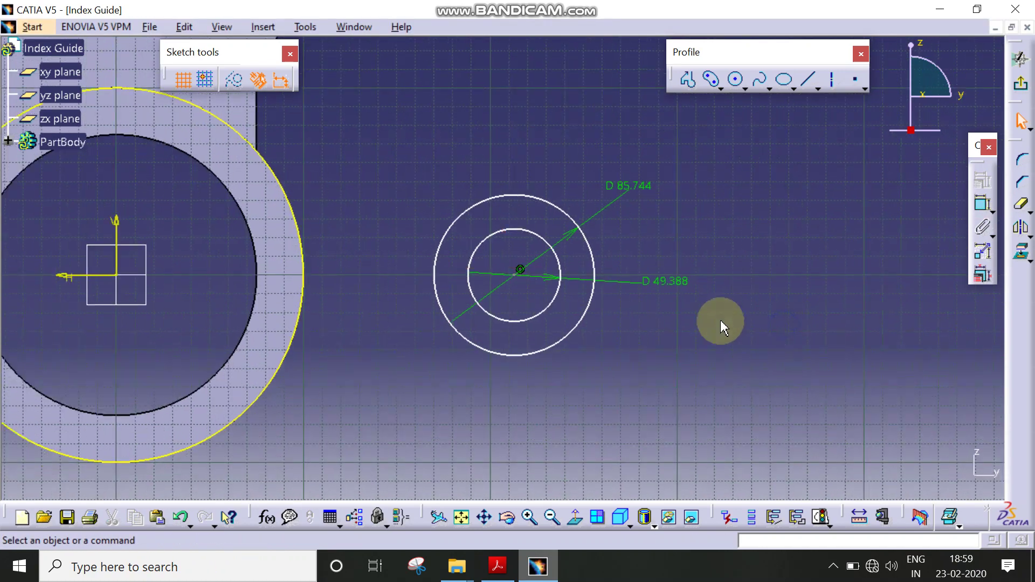
pyautogui.doubleClick(661, 281)
pyautogui.write('50')
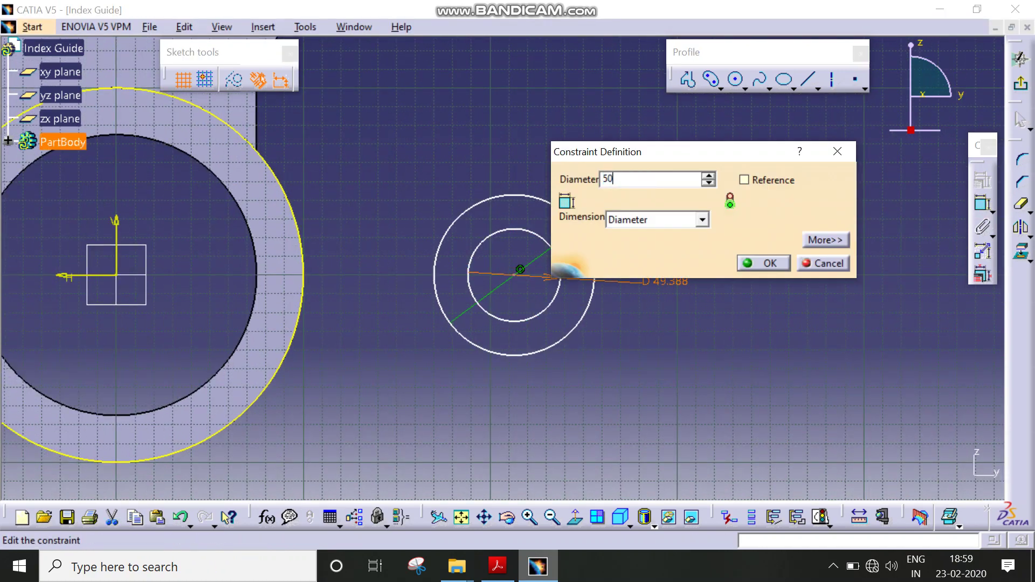
pyautogui.press('Return')
pyautogui.doubleClick(640, 179)
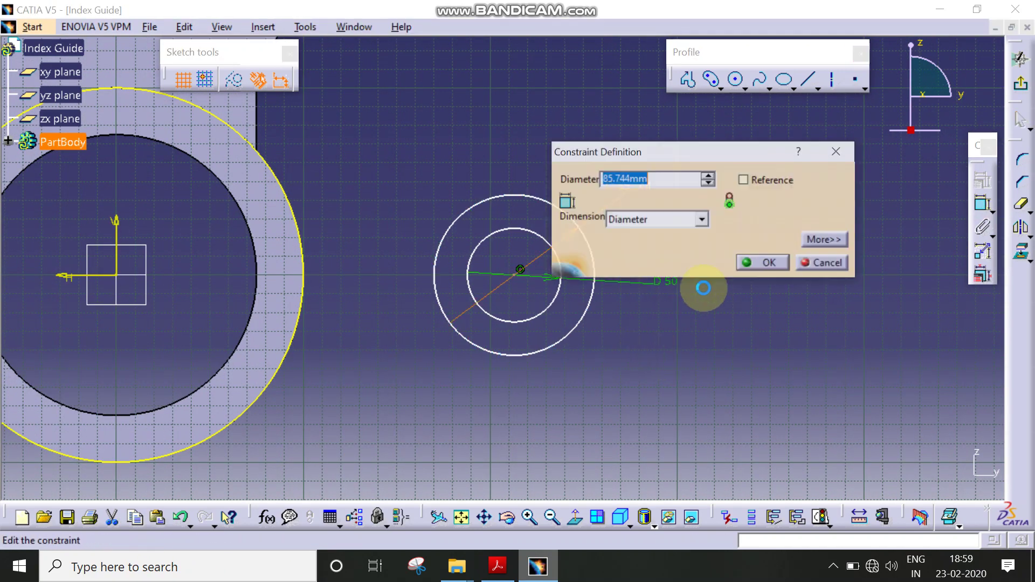
pyautogui.click(649, 220)
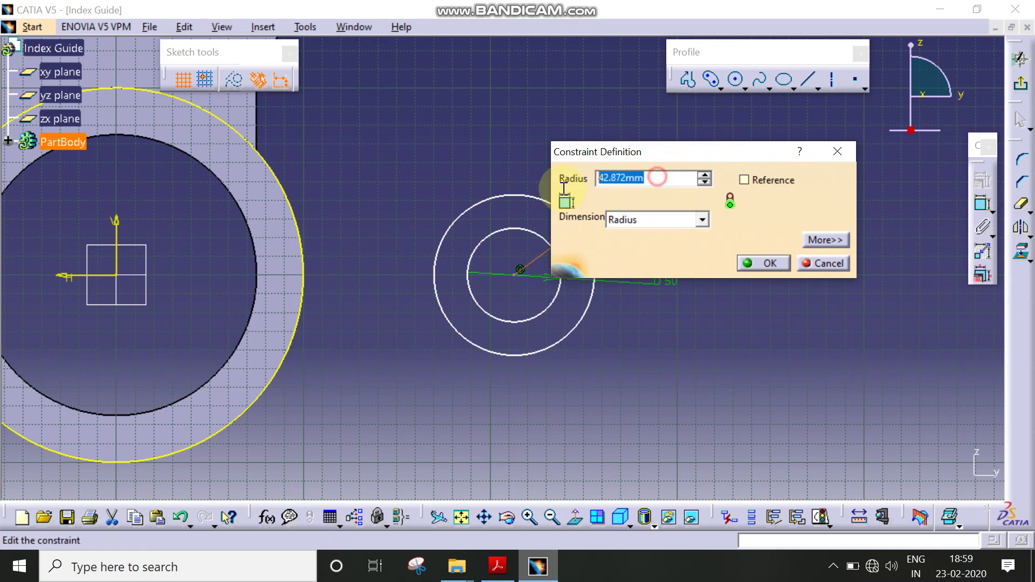
pyautogui.write('56')
pyautogui.press('Return')
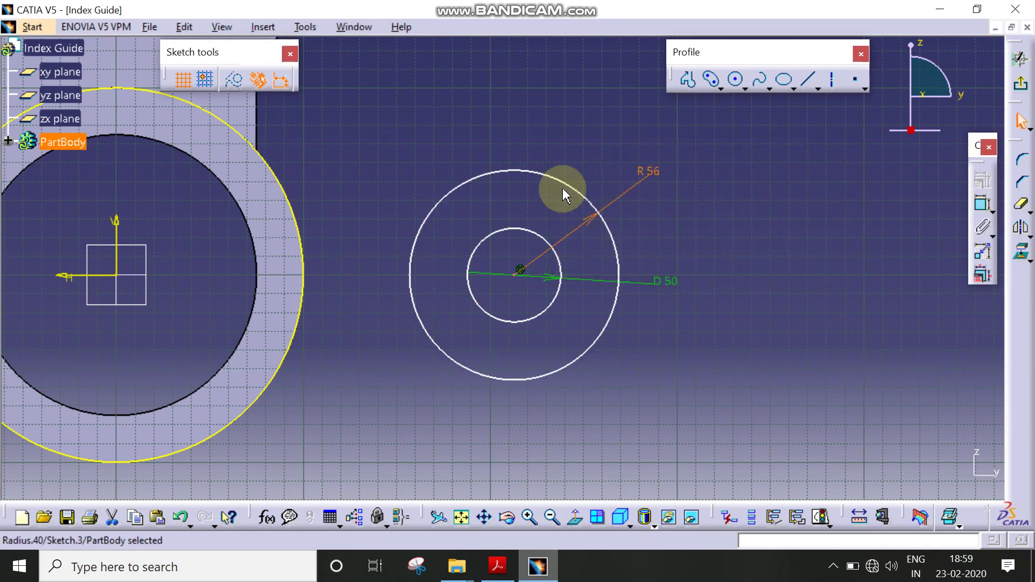
pyautogui.moveTo(726, 234); pyautogui.dragTo(840, 345, button='middle')
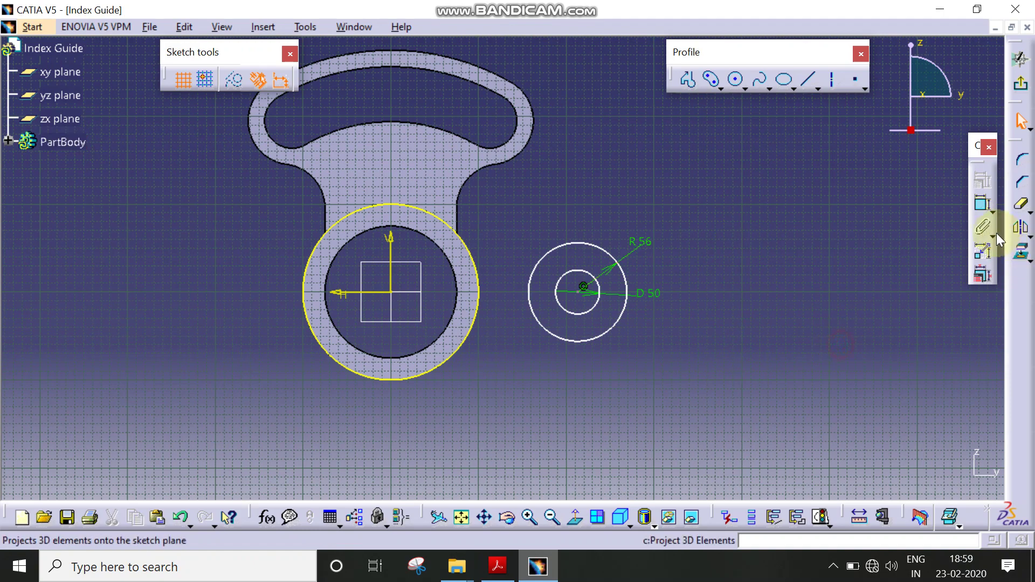
# Constrain the boss circle's centre 200 from the vertical axis
pyautogui.click(983, 211)
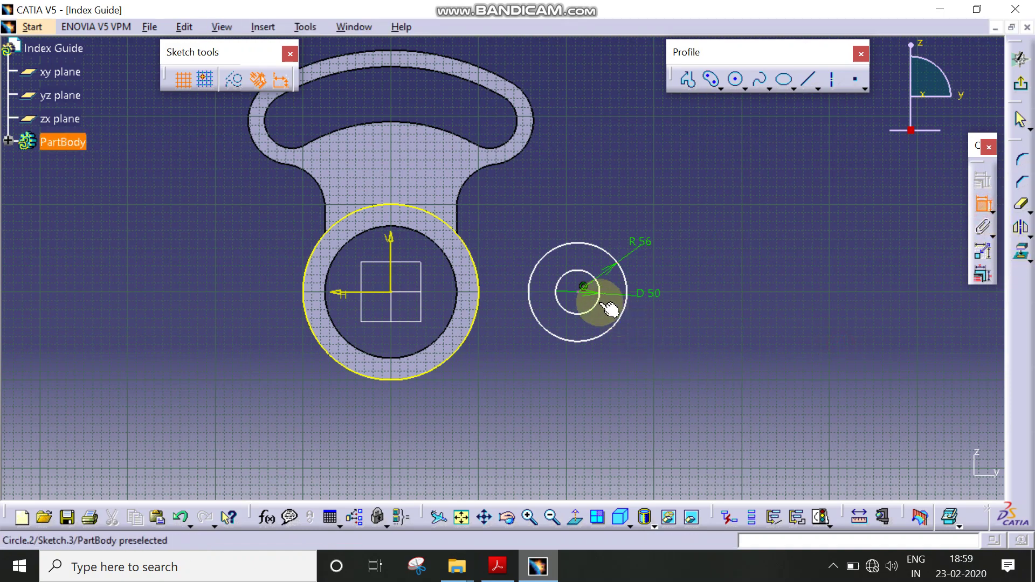
pyautogui.click(579, 292)
pyautogui.click(388, 254)
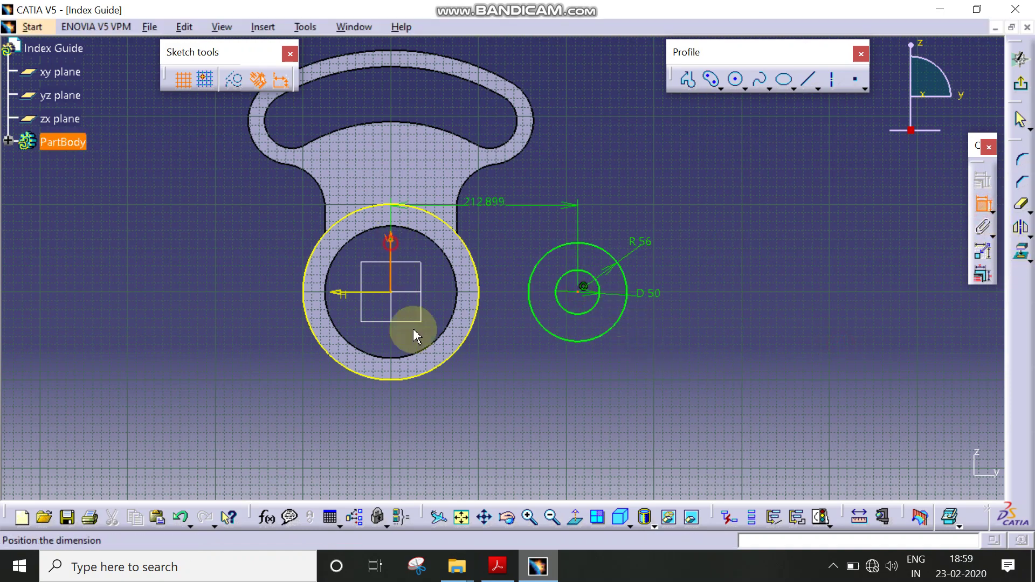
pyautogui.click(492, 403)
pyautogui.doubleClick(488, 399)
pyautogui.write('200')
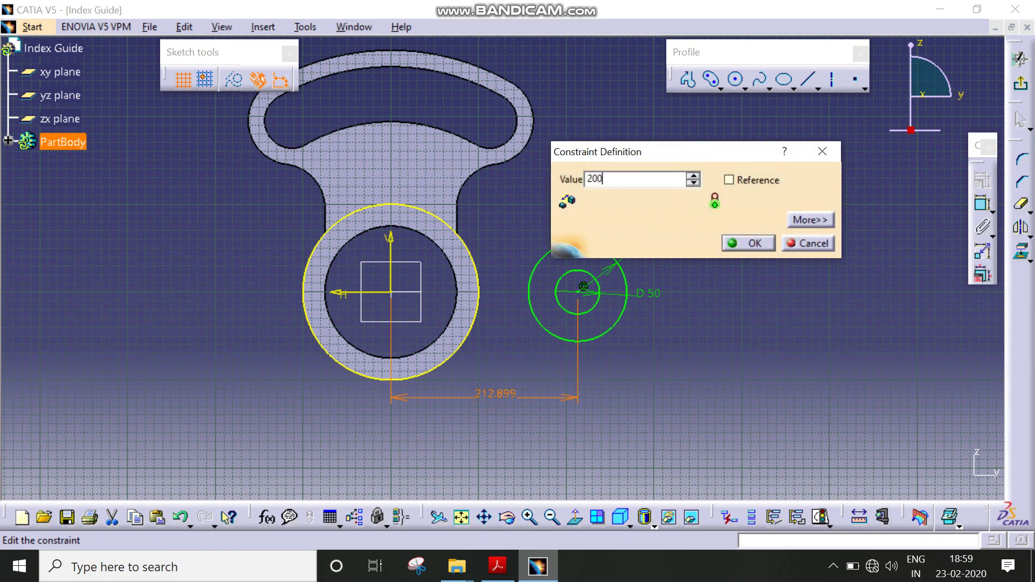
pyautogui.click(421, 458)
pyautogui.click(941, 296)
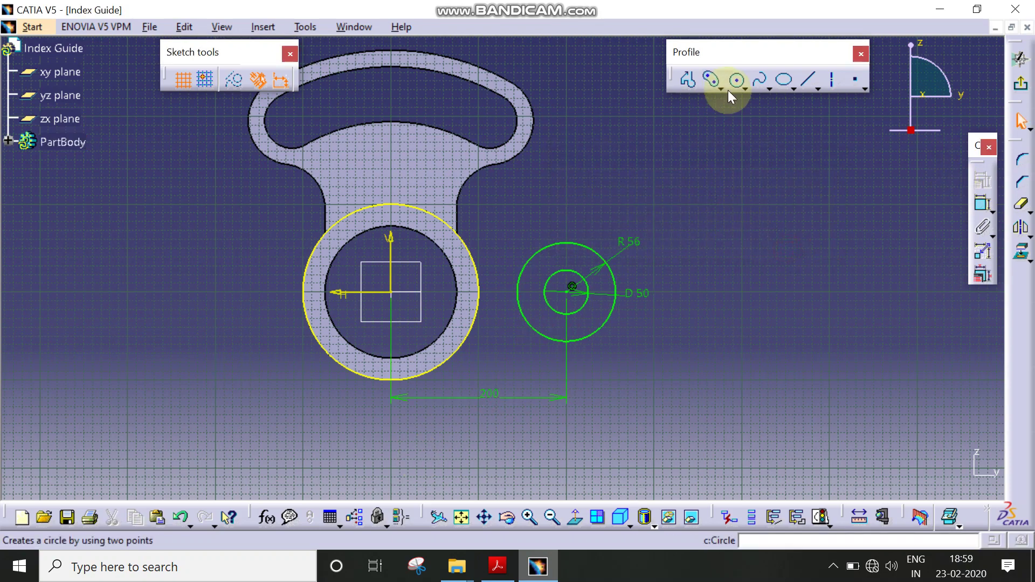
# Draw a horizontal line from the boss circle's top to the tube's outer circle
pyautogui.click(813, 83)
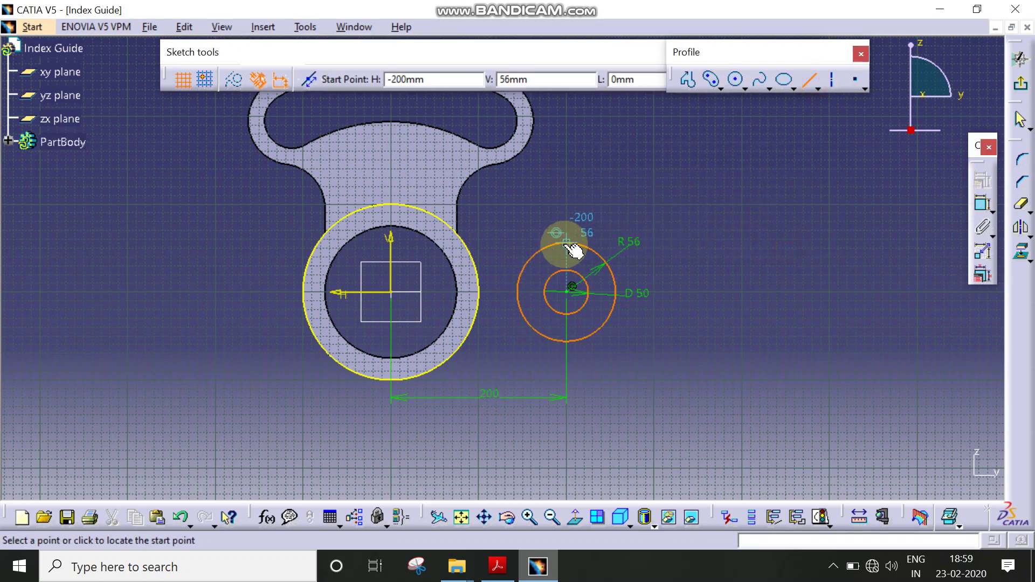
pyautogui.click(566, 245)
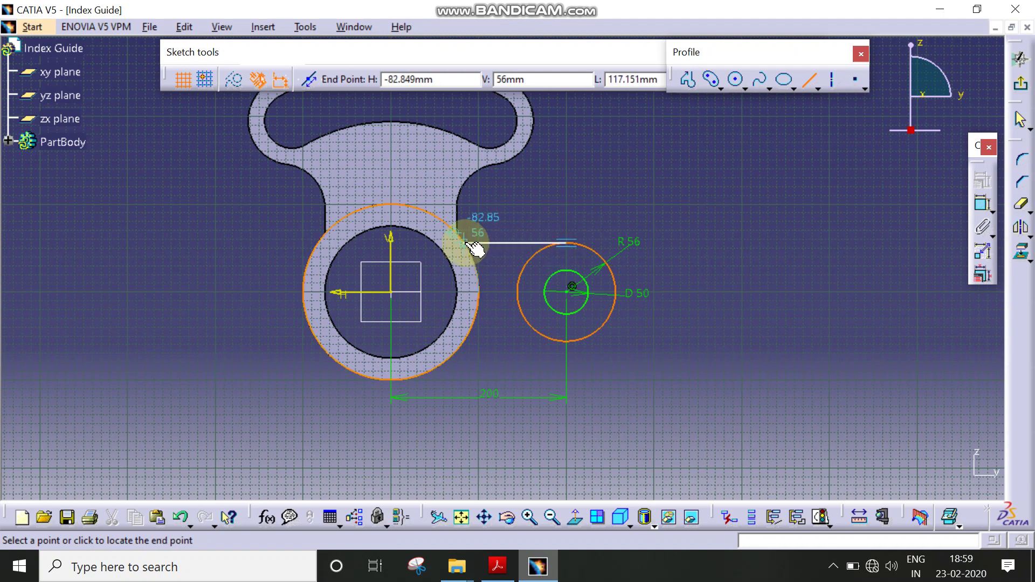
pyautogui.click(467, 243)
pyautogui.click(518, 243)
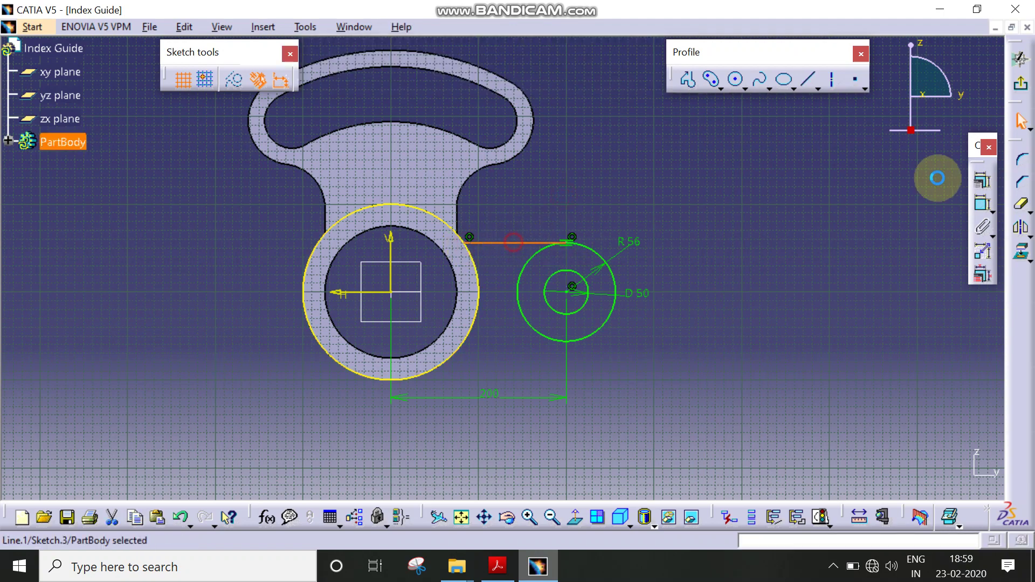
pyautogui.click(983, 187)
pyautogui.click(688, 258)
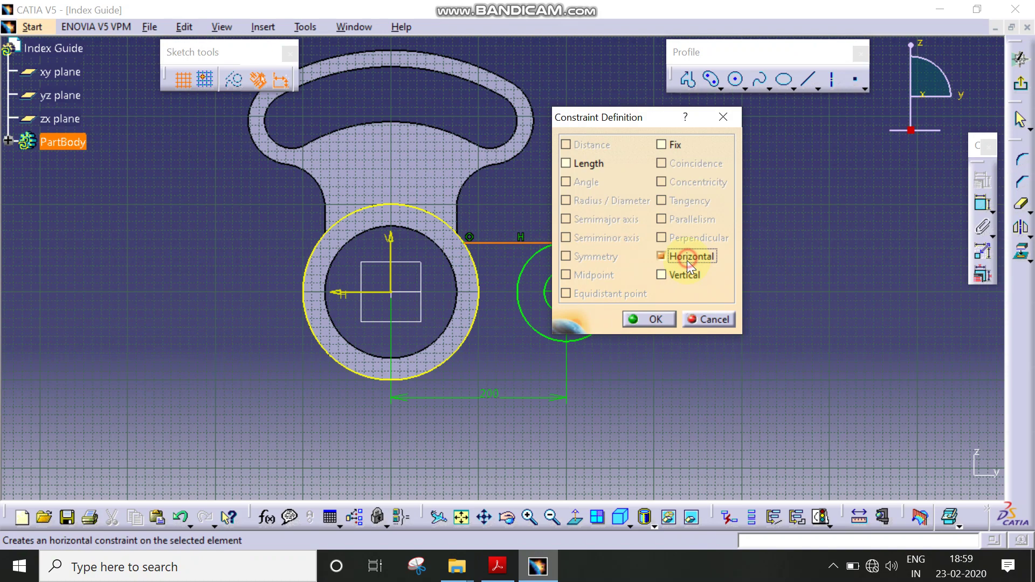
pyautogui.click(662, 325)
# Mirror the line about the horizontal axis and trim the tube circle's left arc
pyautogui.click(526, 242)
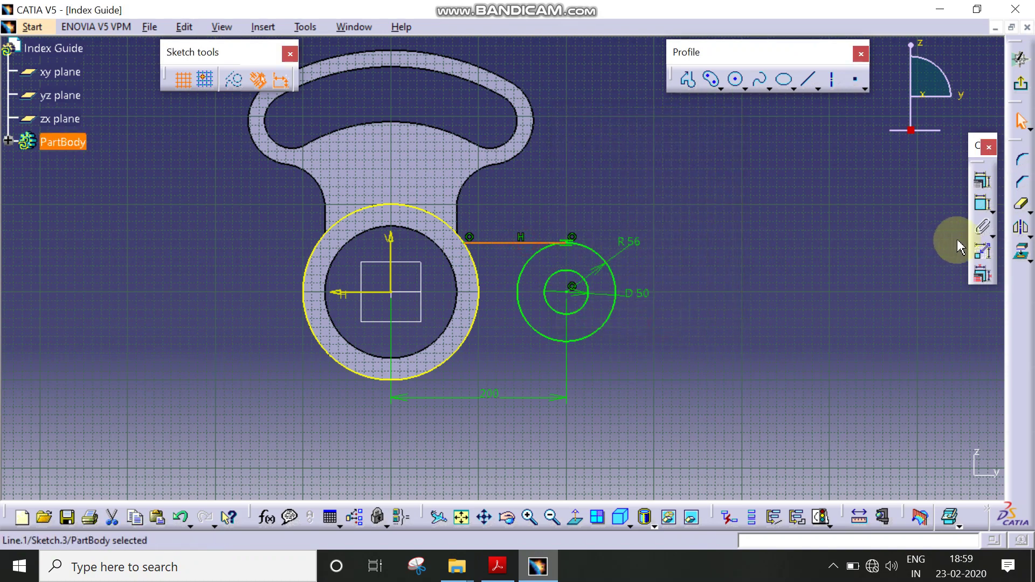
pyautogui.click(351, 293)
pyautogui.click(1024, 206)
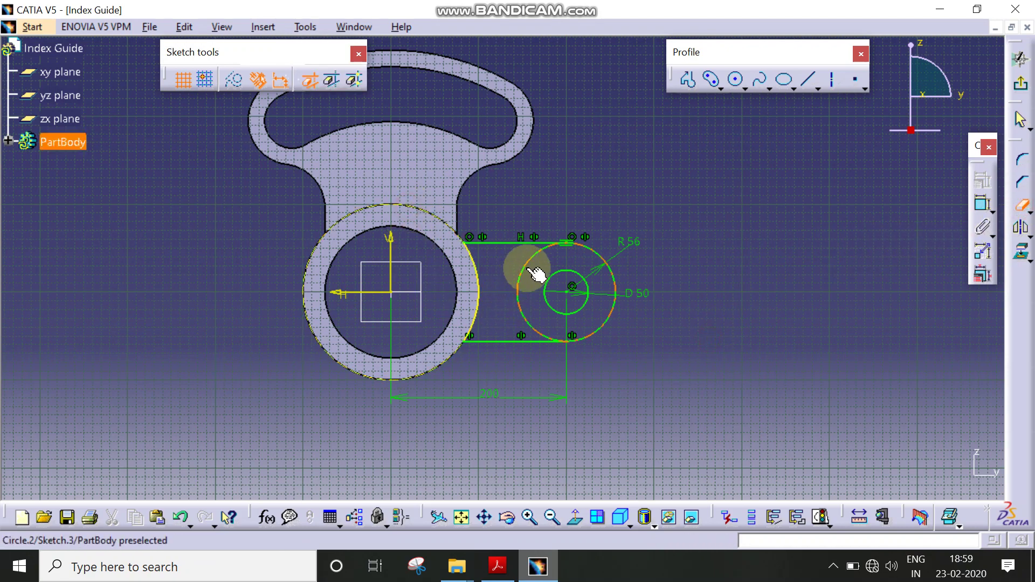
pyautogui.click(519, 293)
# Exit the sketch and pad the boss sketch 44 long
pyautogui.click(1022, 89)
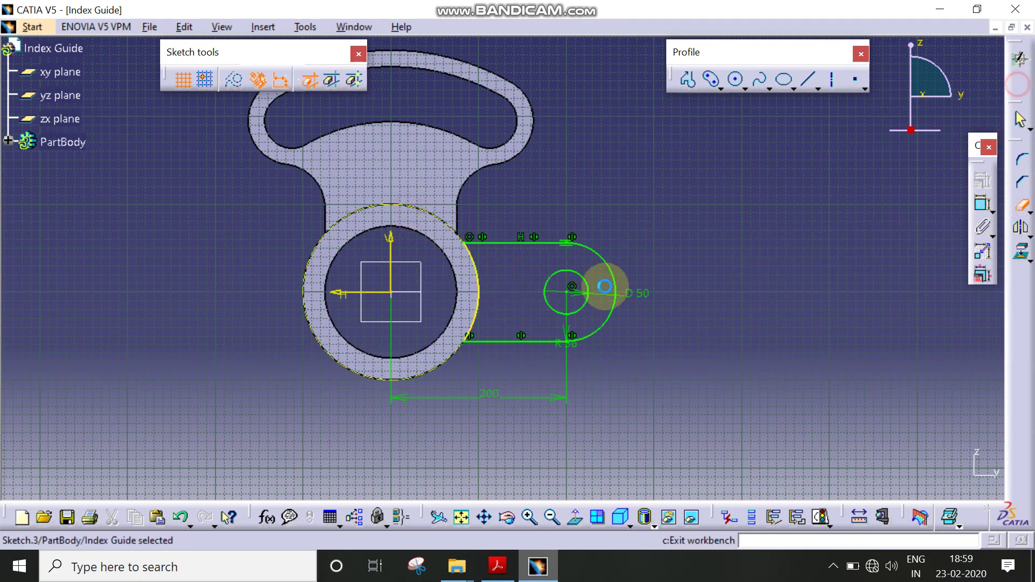
pyautogui.moveTo(603, 286); pyautogui.dragTo(495, 264, button='middle')
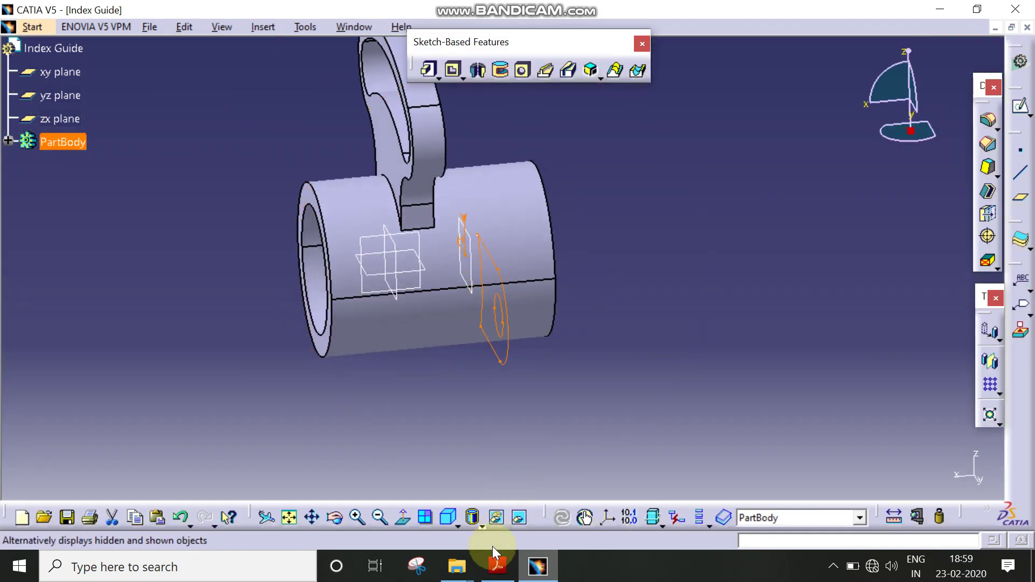
pyautogui.click(496, 565)
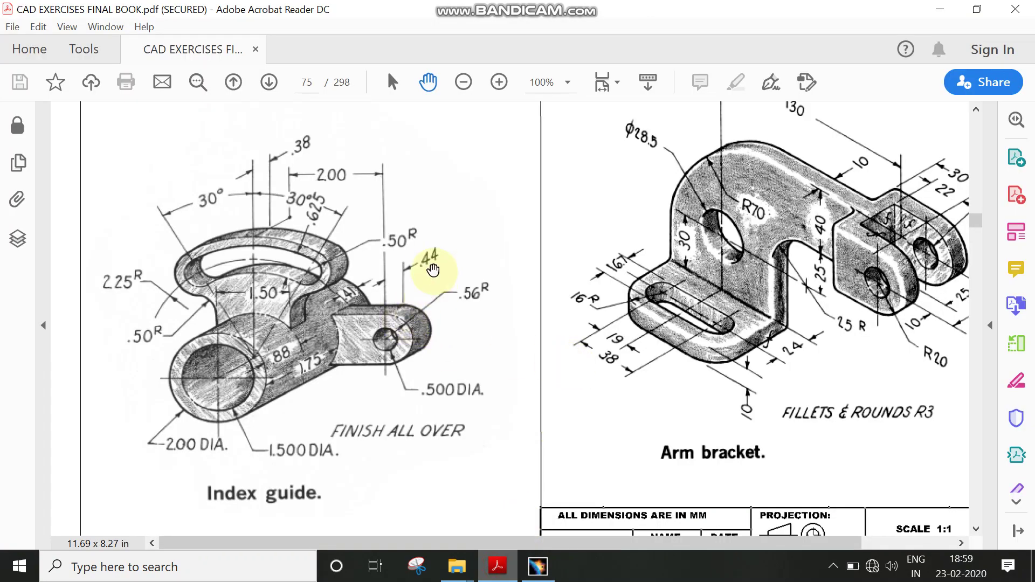
pyautogui.click(538, 565)
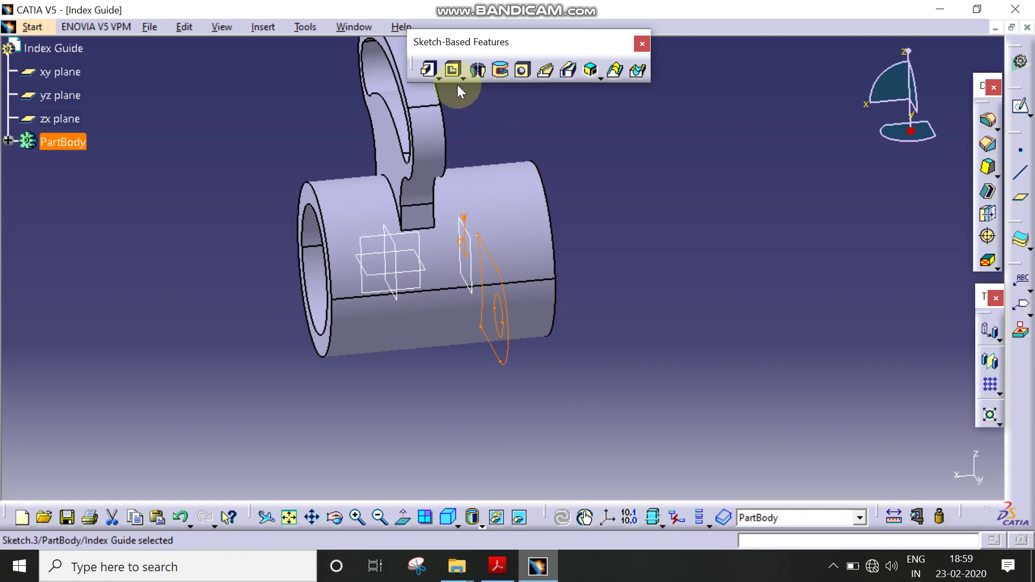
pyautogui.click(431, 73)
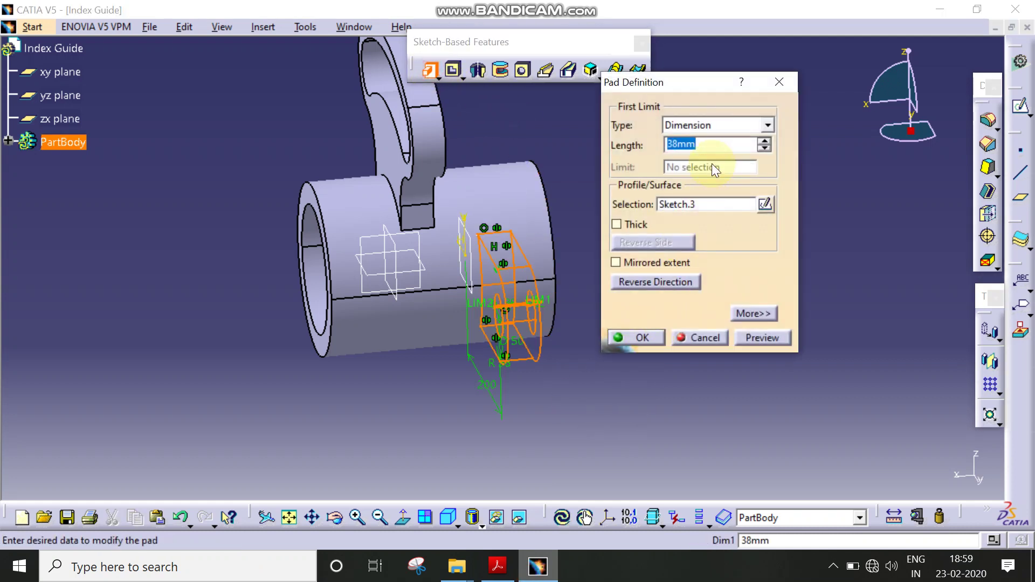
pyautogui.click(641, 338)
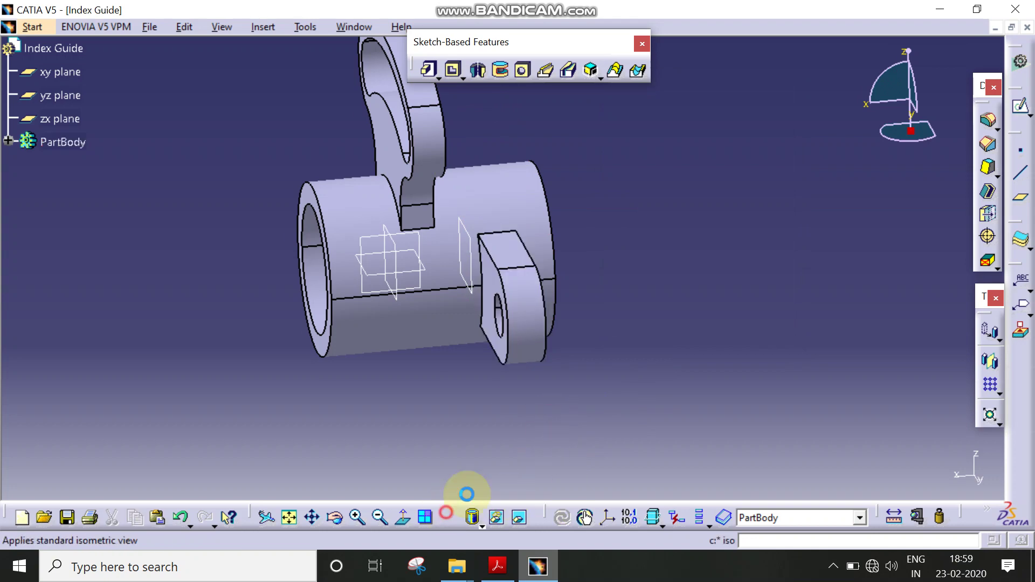
# Hide the sketch, show the part isometric, and open Save As for Index Guide
pyautogui.moveTo(516, 374); pyautogui.dragTo(503, 316, button='middle')
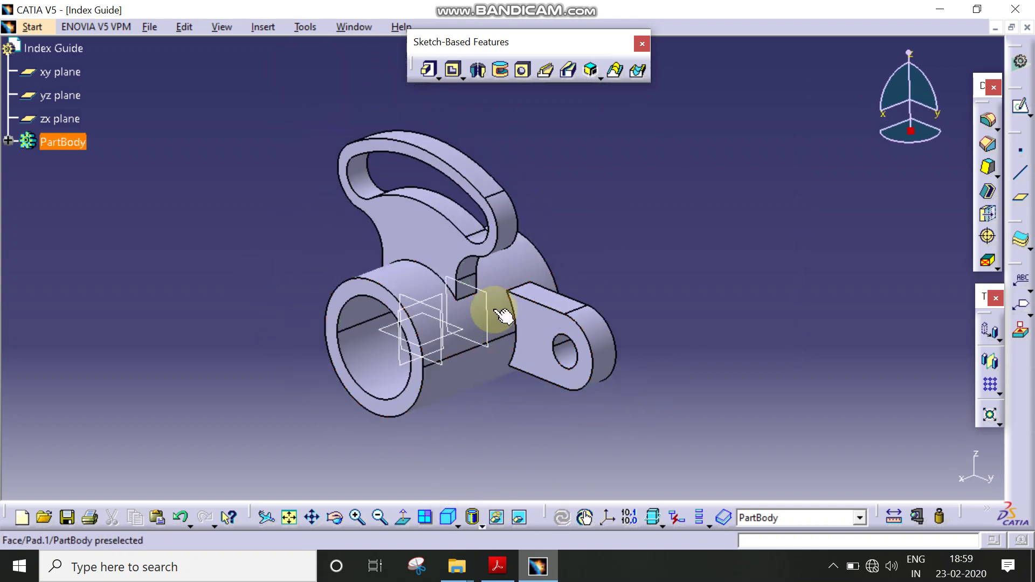
pyautogui.rightClick(486, 292)
pyautogui.click(531, 268)
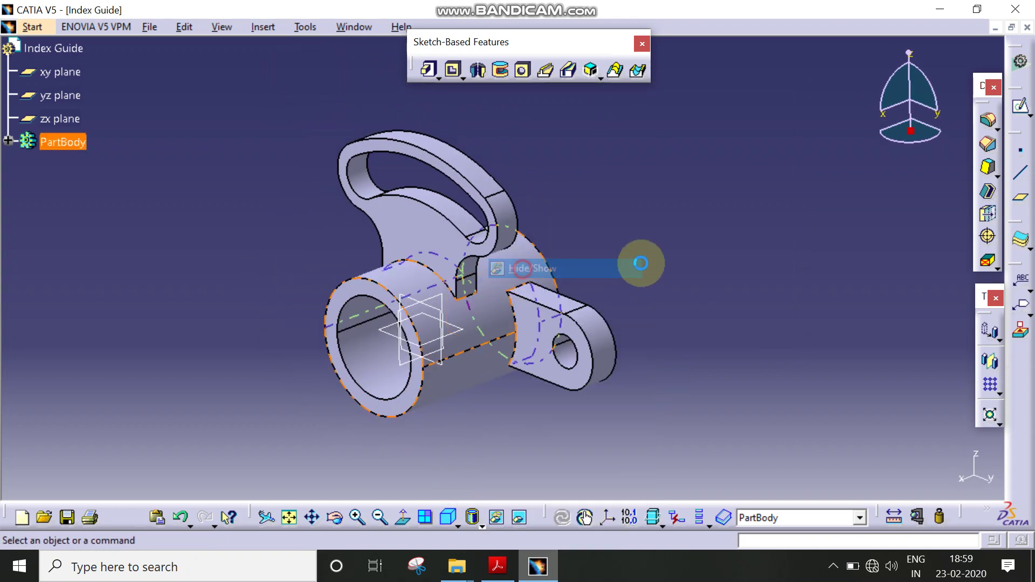
pyautogui.click(235, 149)
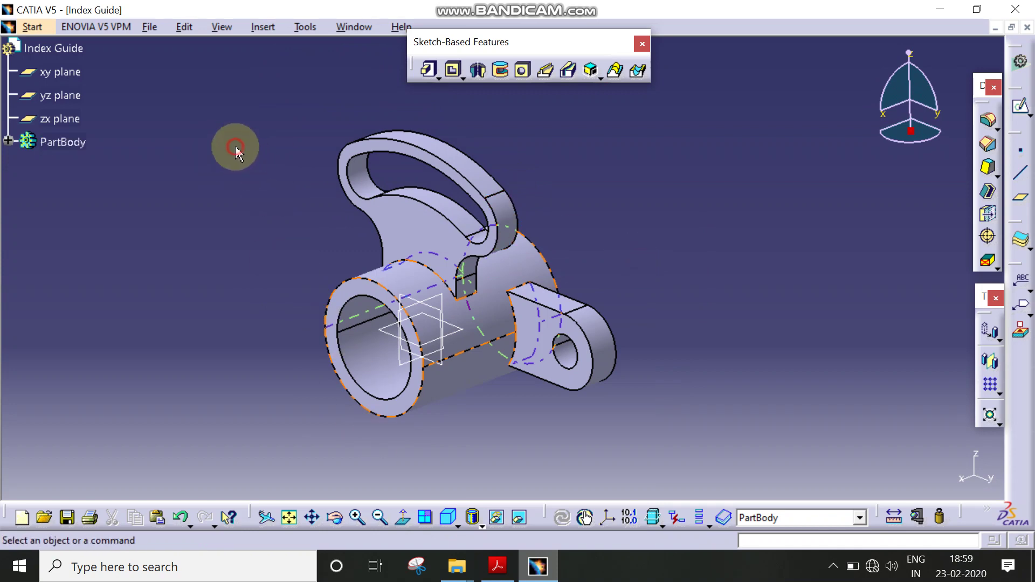
pyautogui.click(156, 32)
pyautogui.click(178, 147)
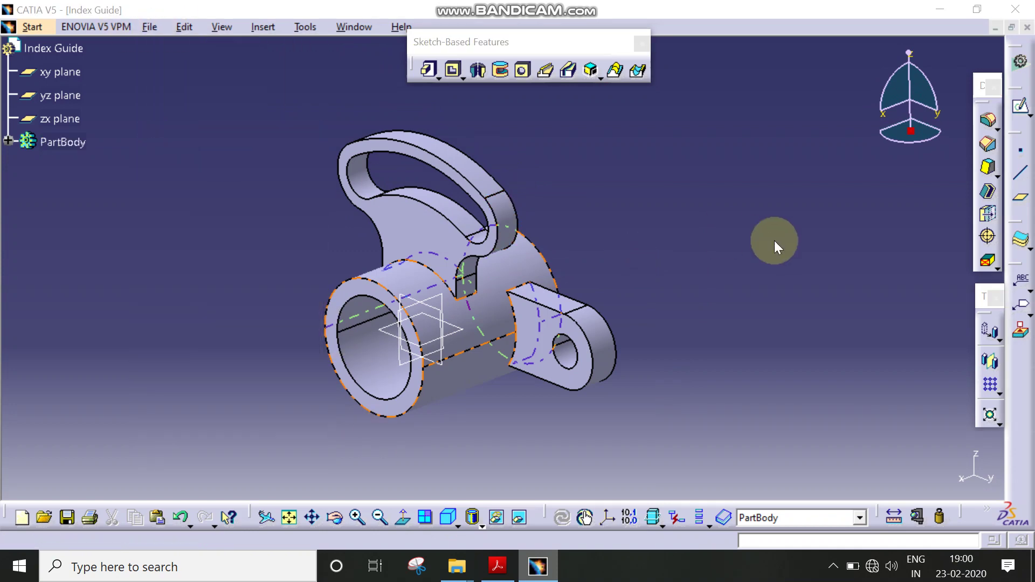